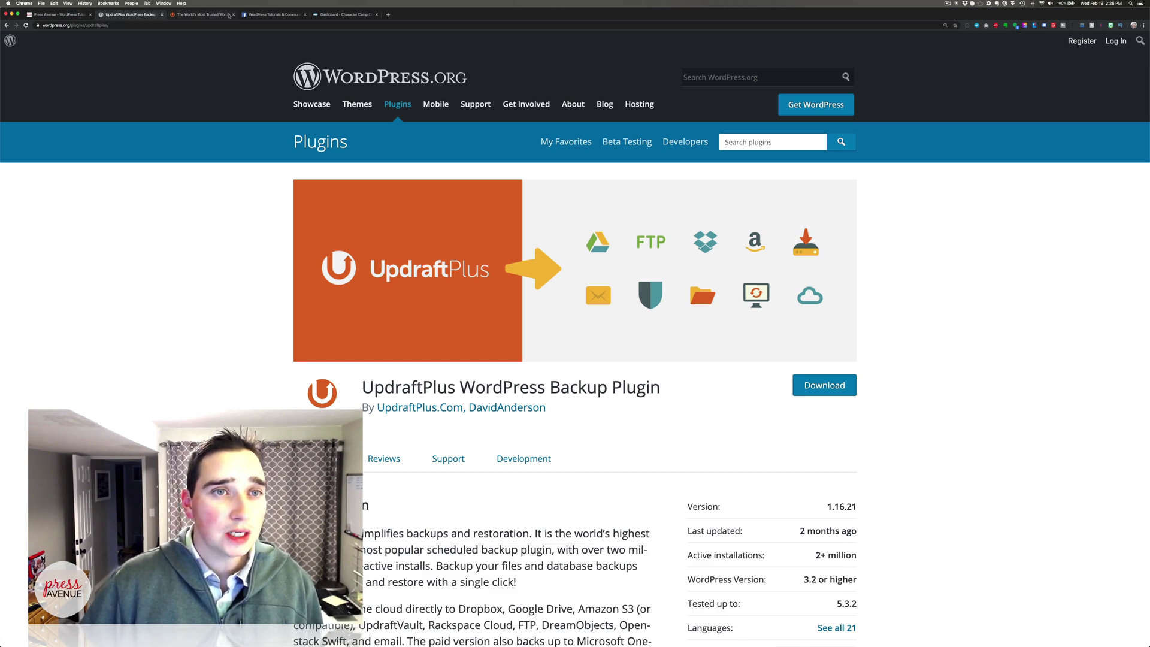
# In the Character Camp Colorado site dashboard, search the plugins available to add for "updraft".
pyautogui.click(335, 15)
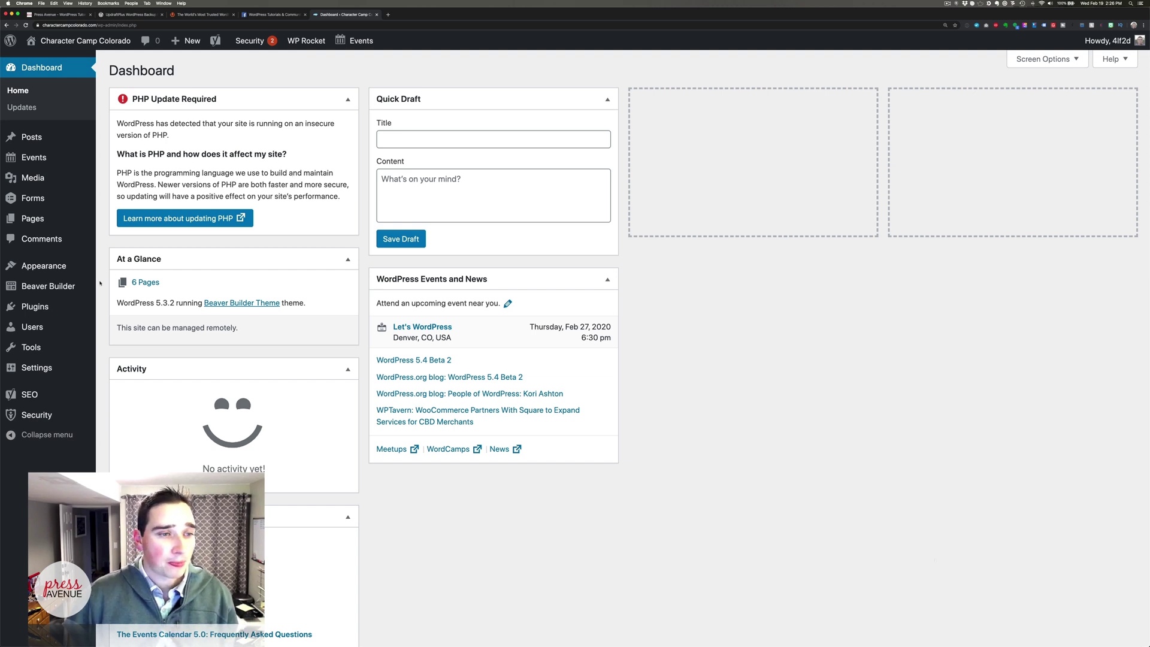
pyautogui.moveTo(95, 306)
pyautogui.click(139, 329)
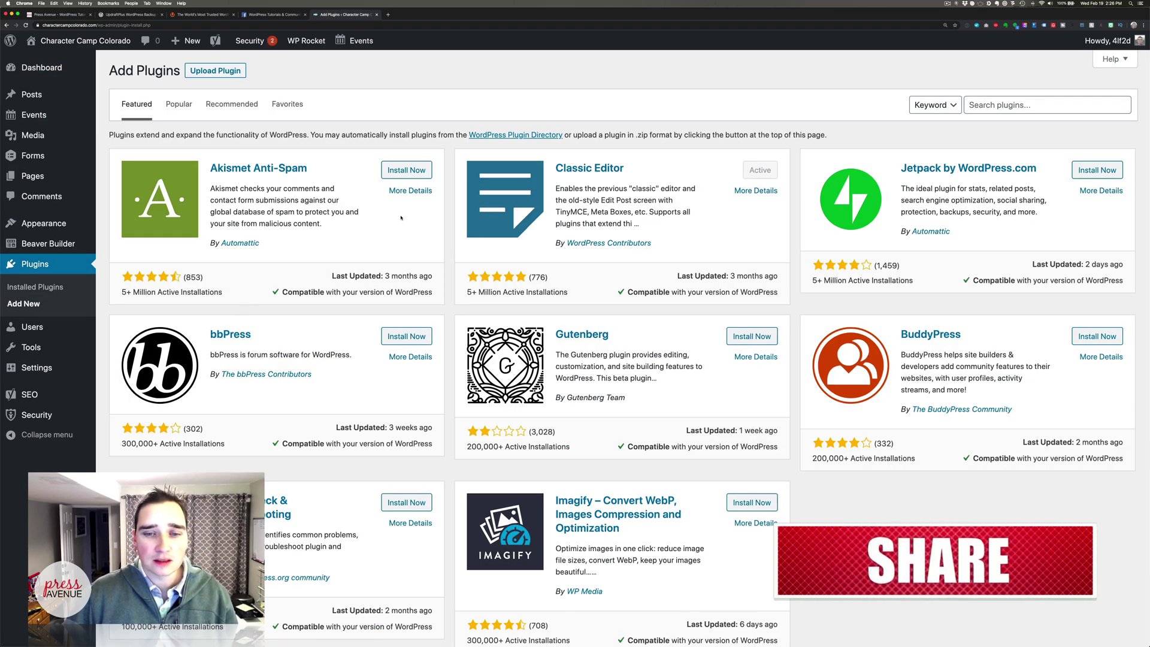
pyautogui.click(977, 107)
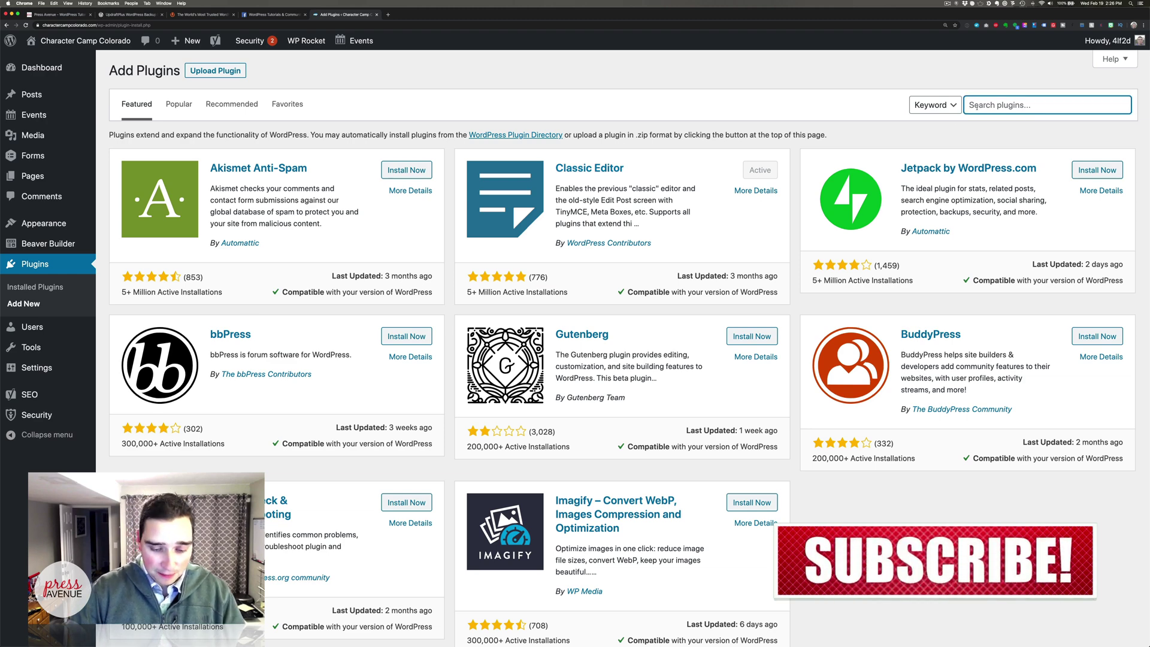
pyautogui.write('up')
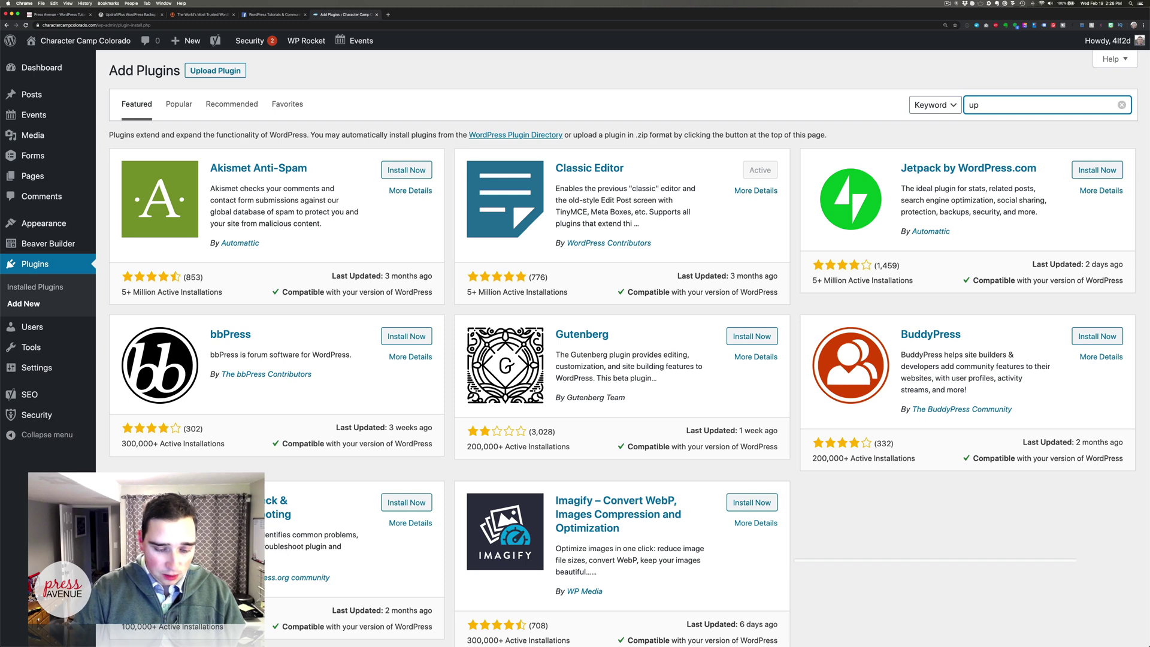
pyautogui.write('draft')
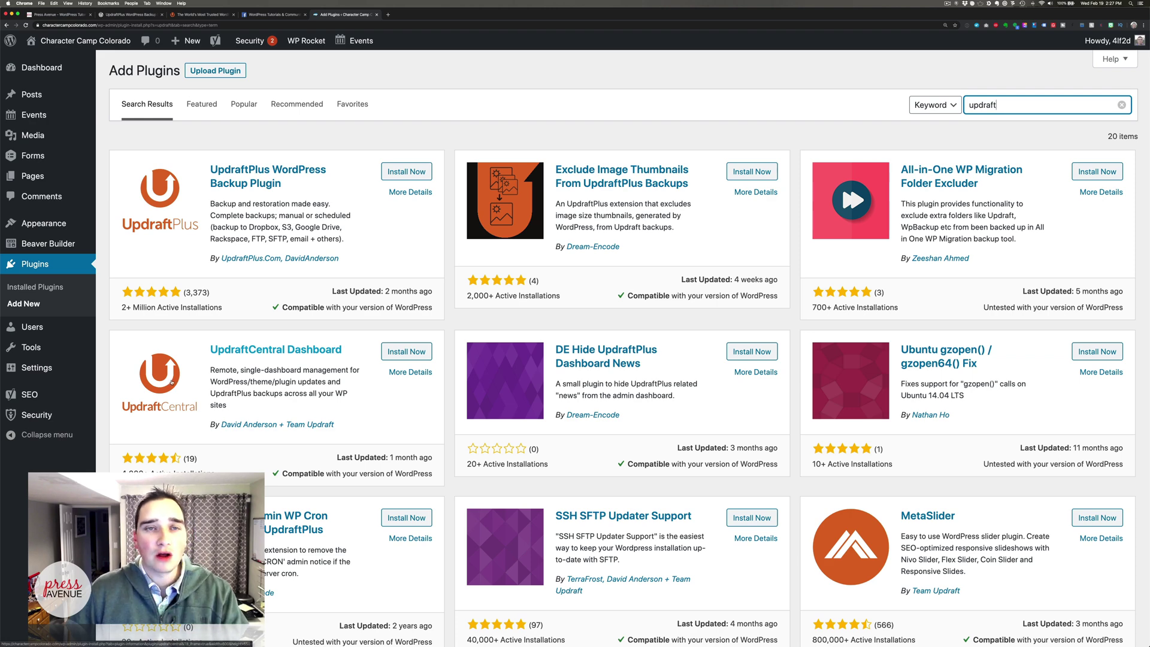
# Install and activate the UpdraftPlus WordPress Backup Plugin, and start its welcome tour.
pyautogui.click(428, 174)
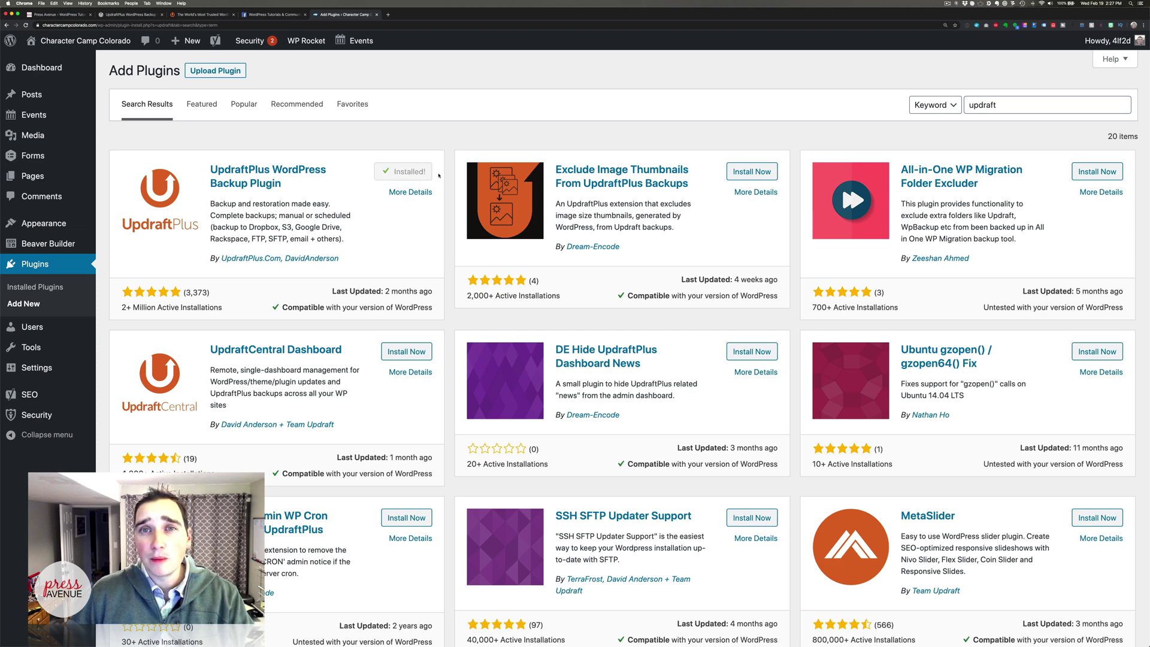
pyautogui.click(423, 173)
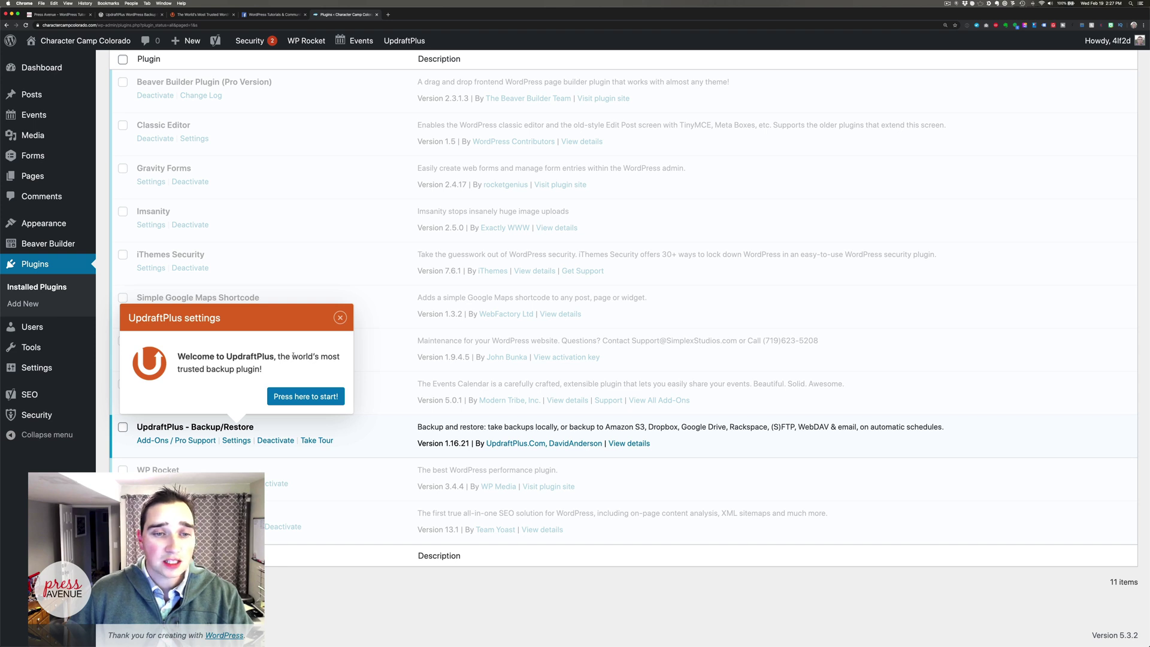
pyautogui.click(312, 397)
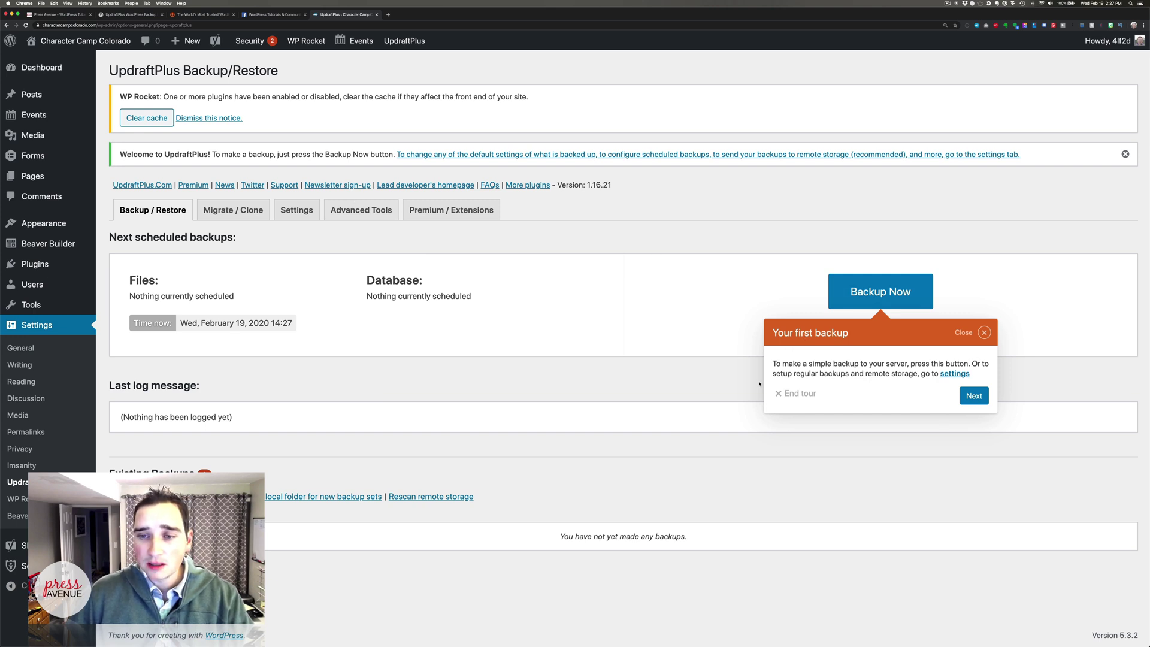
# Examine the UpdraftPlus settings for backup schedules, remote storage, included files, exclusion rules and email reports.
pyautogui.moveTo(844, 373); pyautogui.dragTo(909, 374)
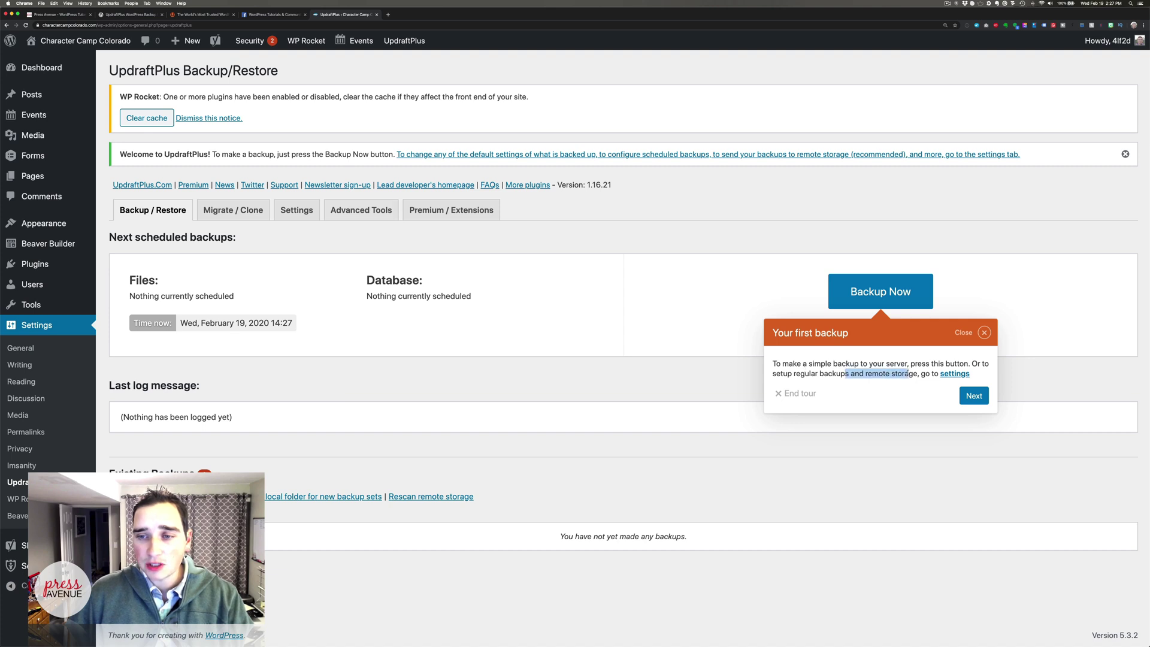
pyautogui.click(916, 374)
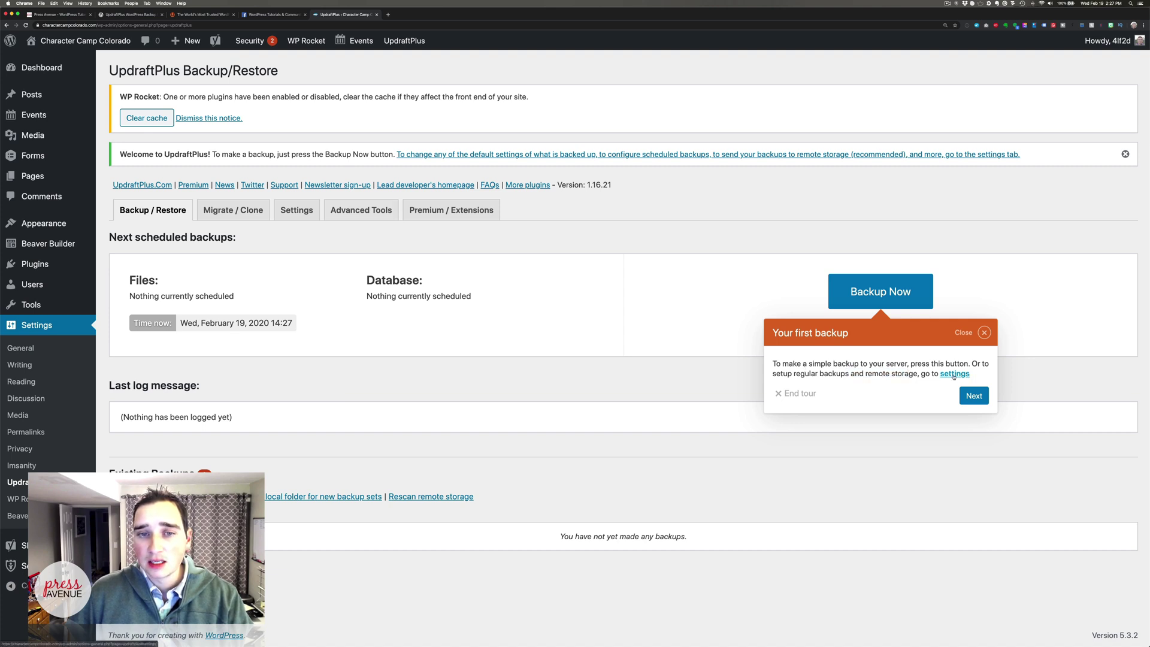
pyautogui.click(954, 374)
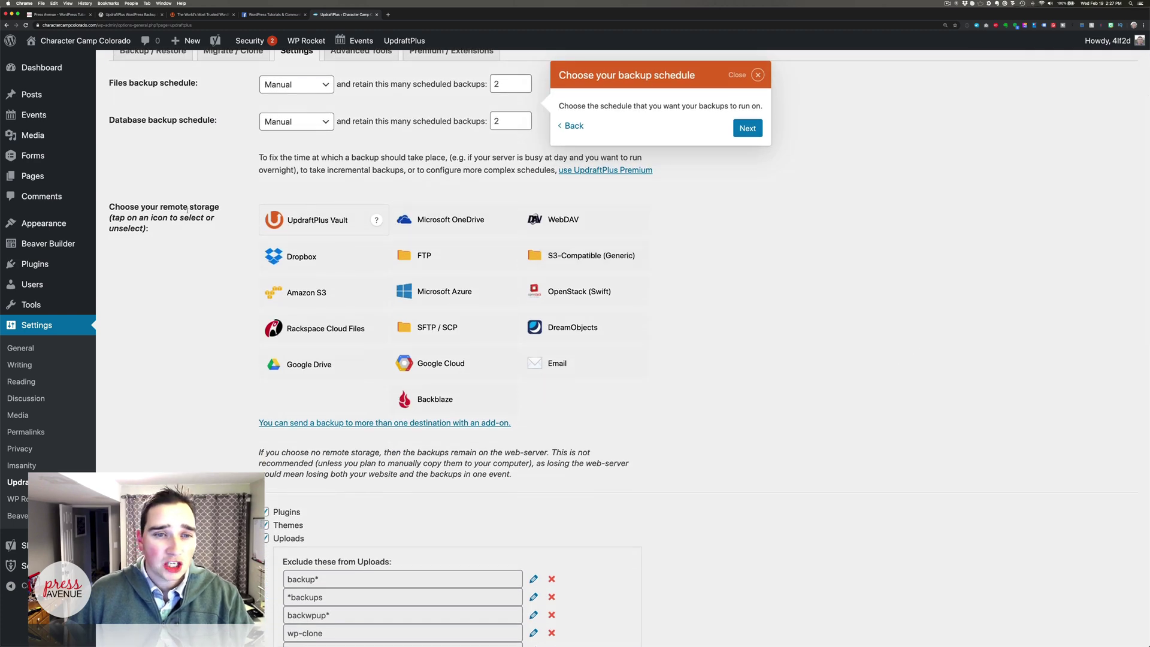
pyautogui.scroll(-1, 188, 210)
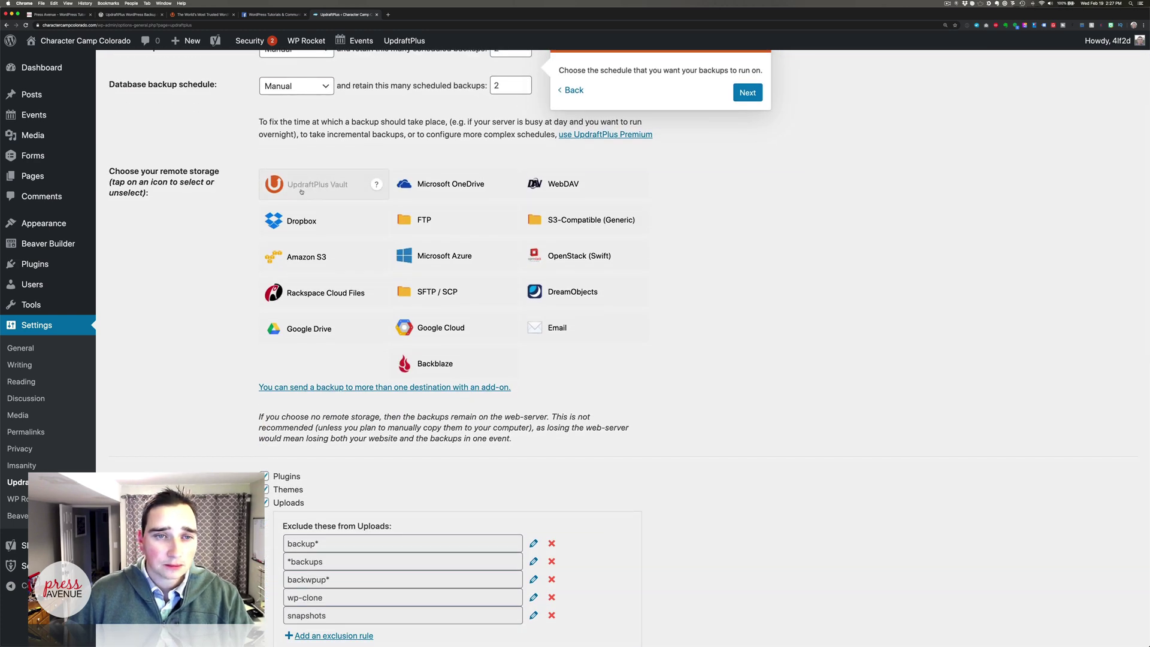
pyautogui.moveTo(377, 186)
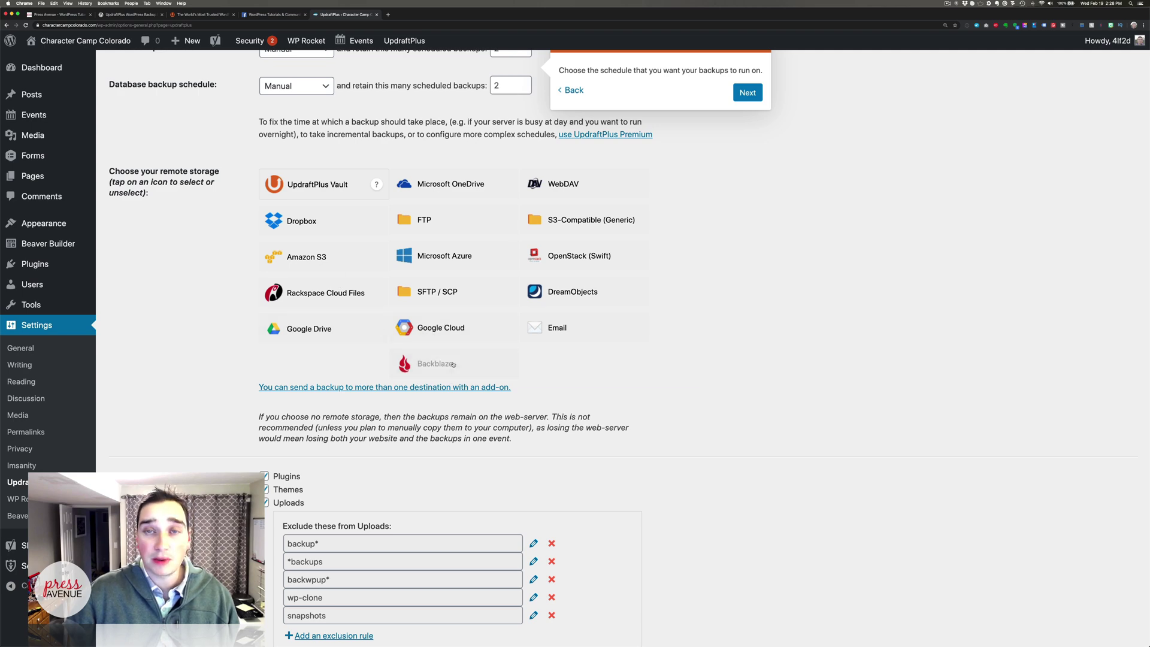
pyautogui.scroll(-3, 643, 368)
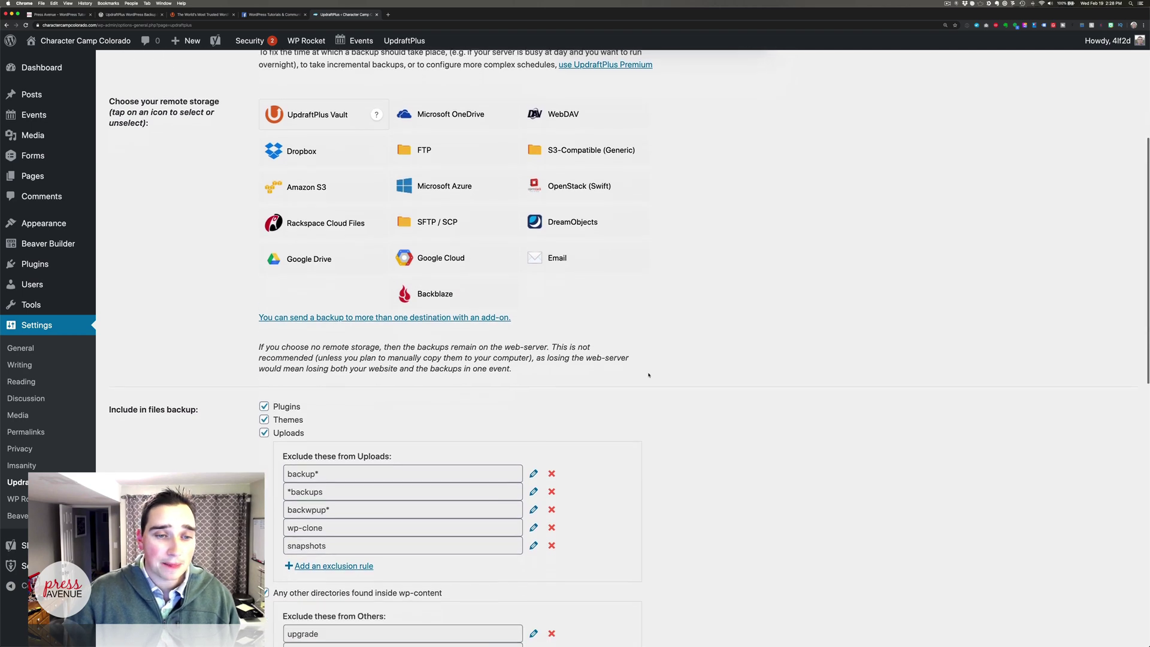
pyautogui.scroll(-7, 643, 368)
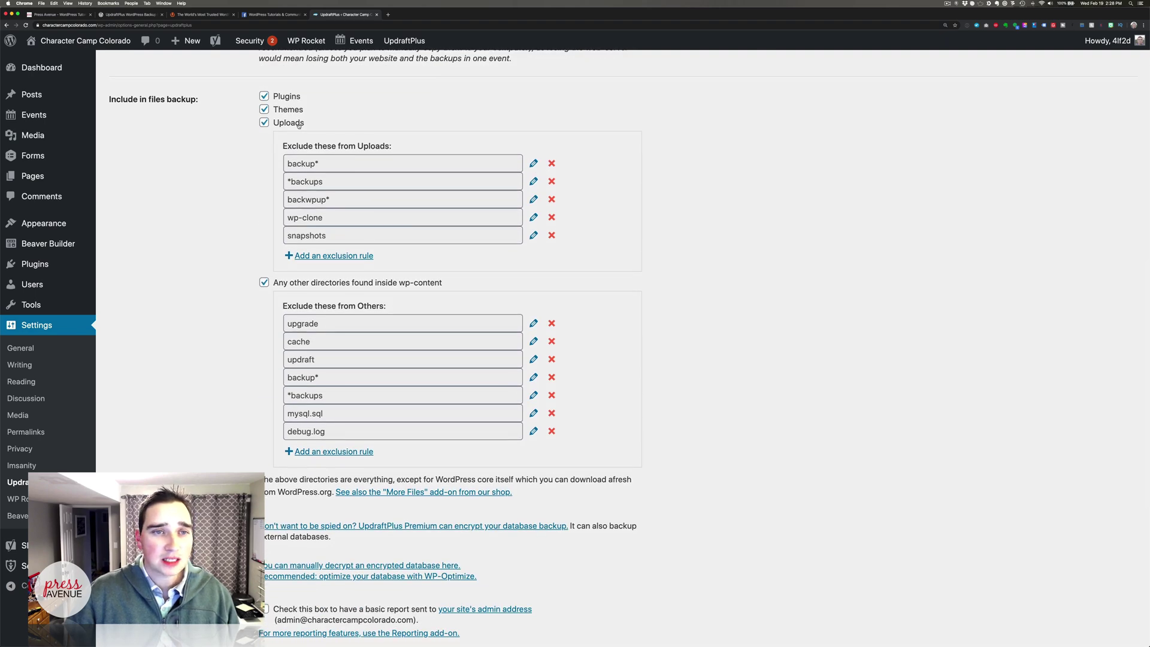
pyautogui.scroll(-3, 410, 200)
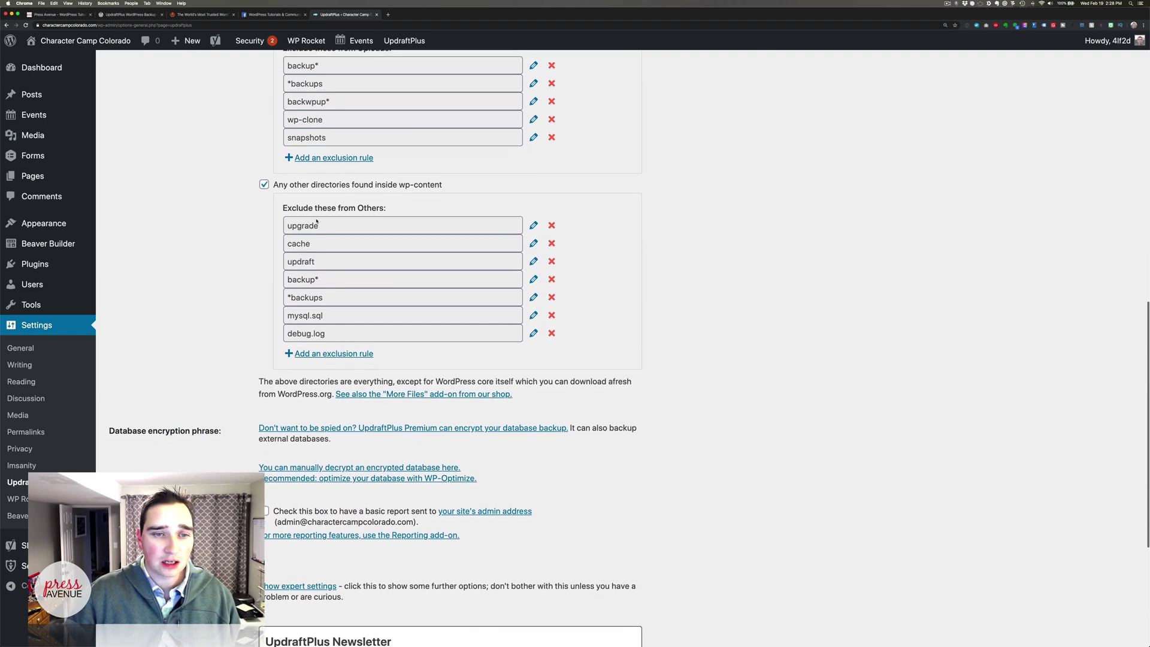
pyautogui.scroll(-5, 422, 308)
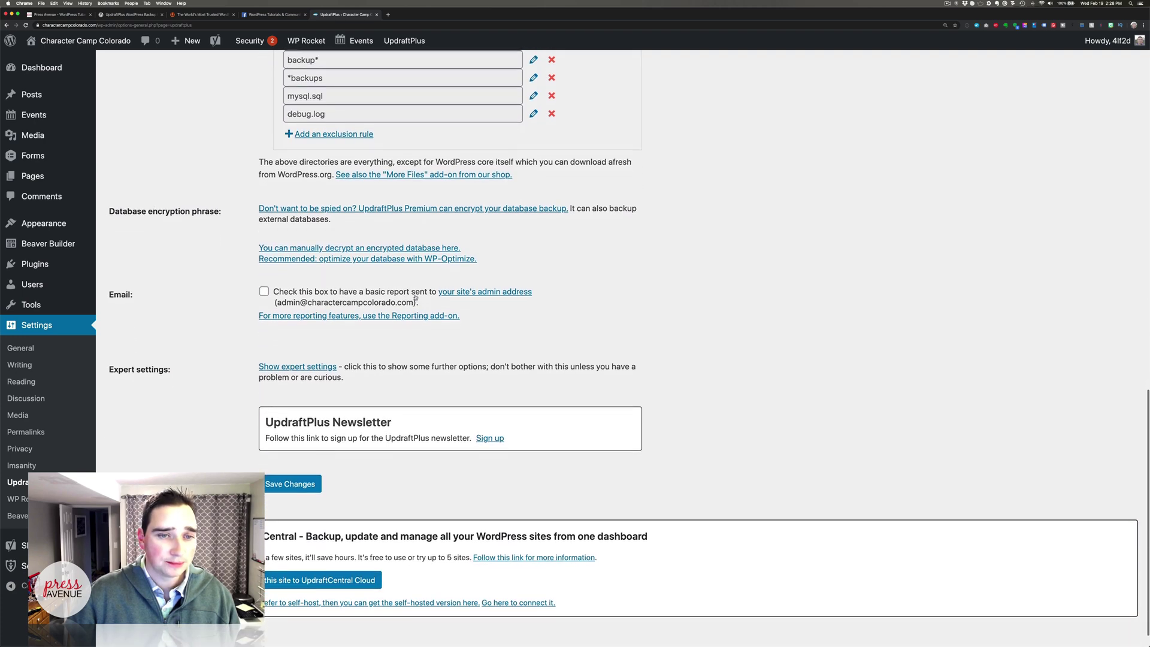
pyautogui.scroll(20, 416, 296)
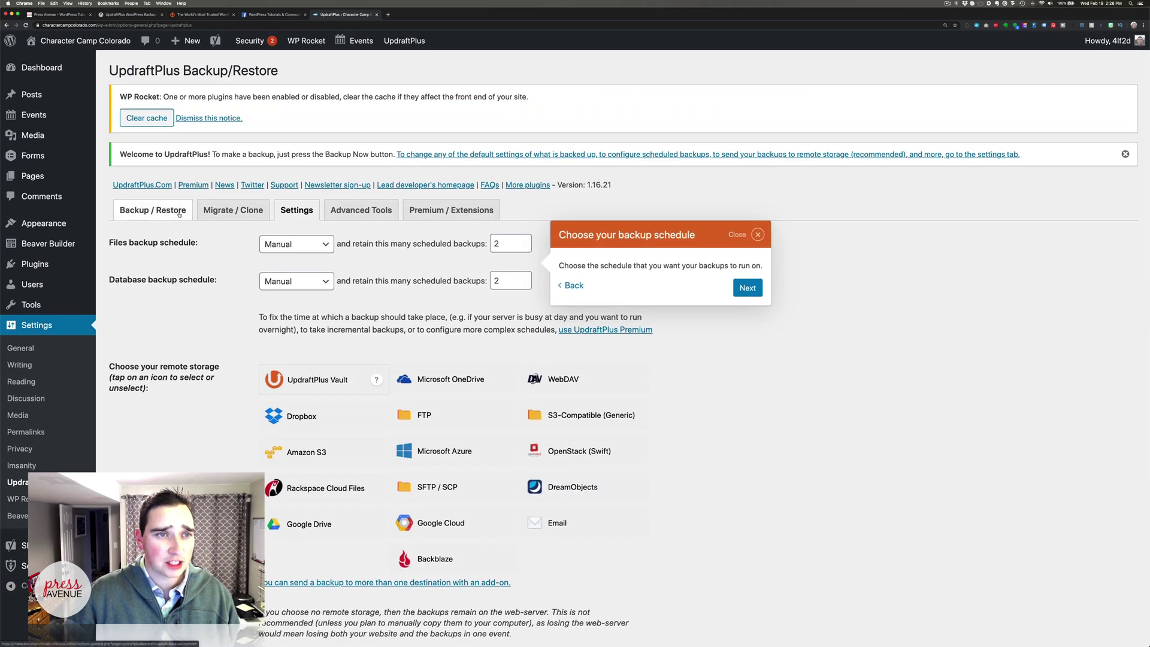
# Clear the WP Rocket cache, and run a new UpdraftPlus backup that includes the database and the files.
pyautogui.click(178, 215)
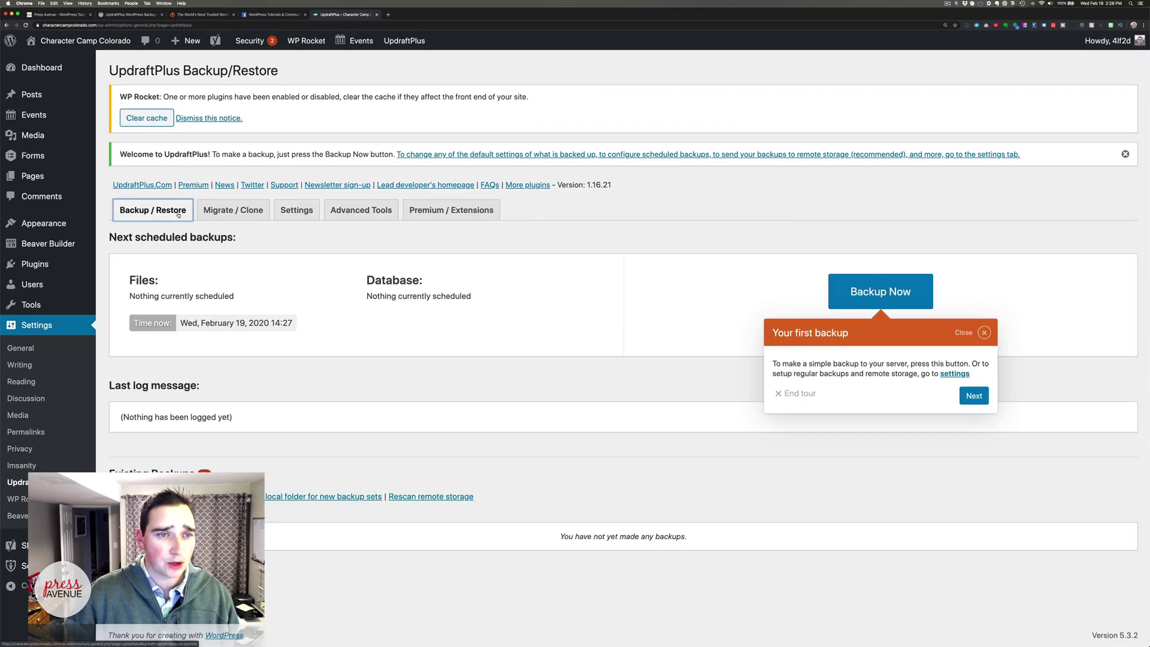
pyautogui.click(151, 115)
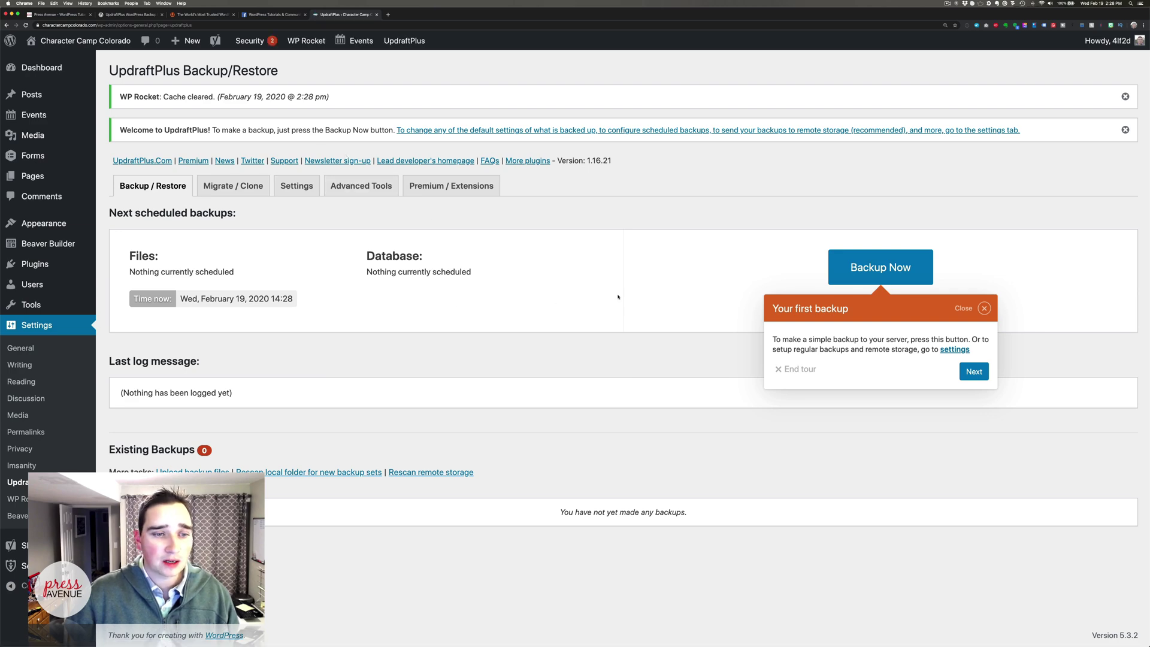
pyautogui.click(885, 273)
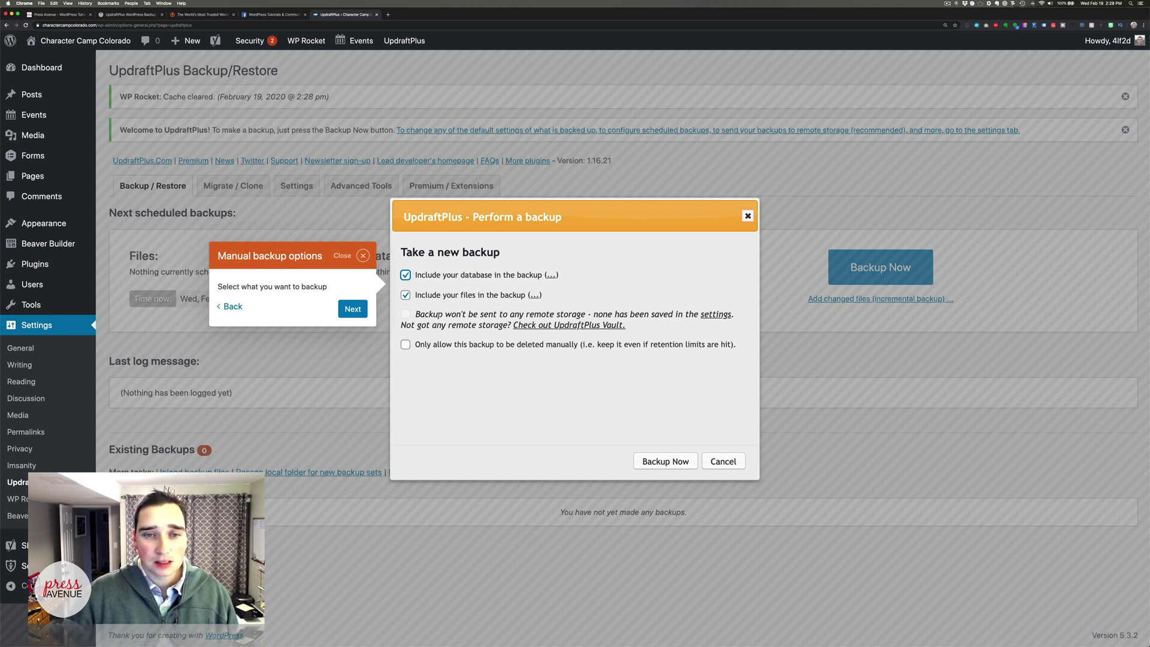
pyautogui.moveTo(469, 314); pyautogui.dragTo(653, 316)
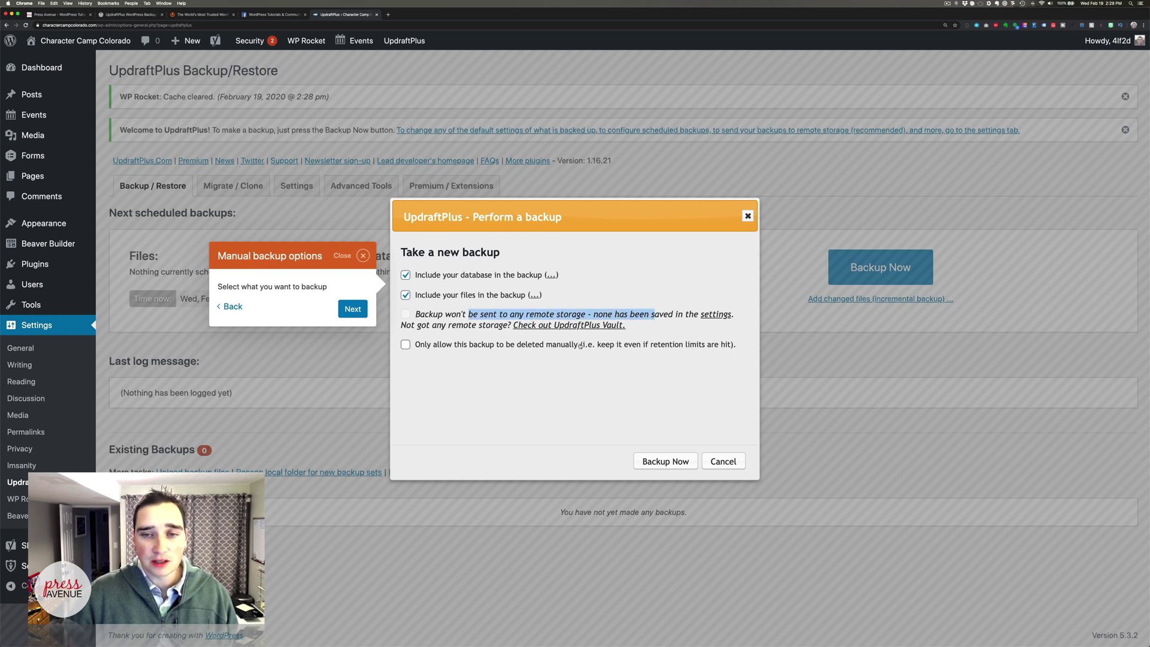
pyautogui.click(665, 462)
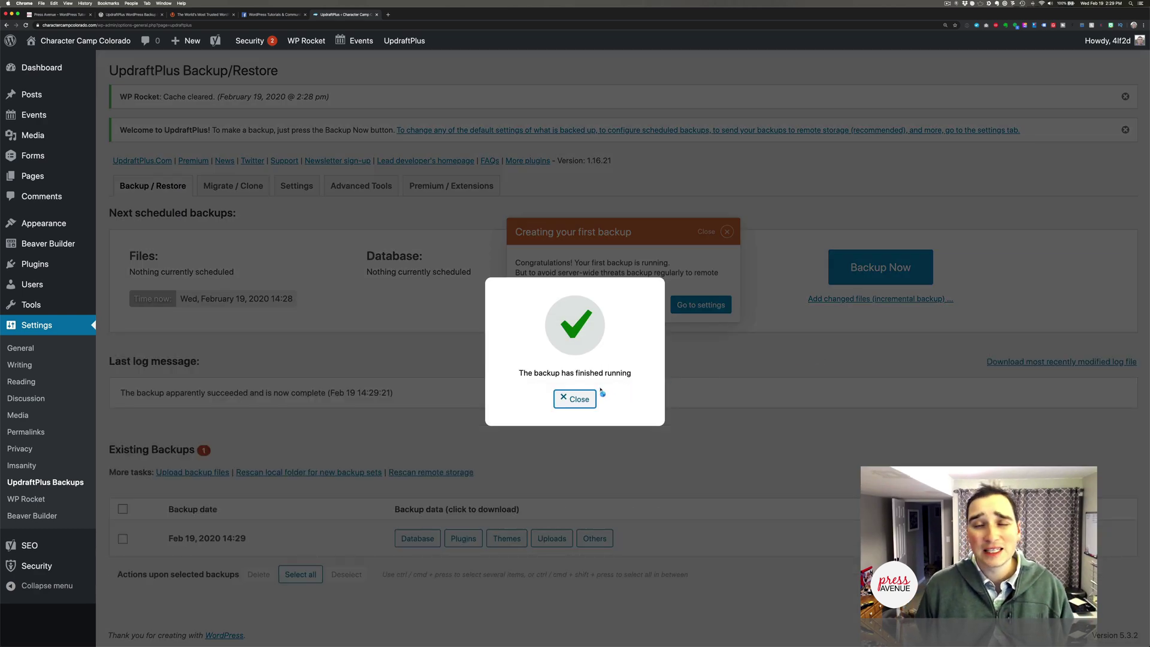
pyautogui.click(576, 399)
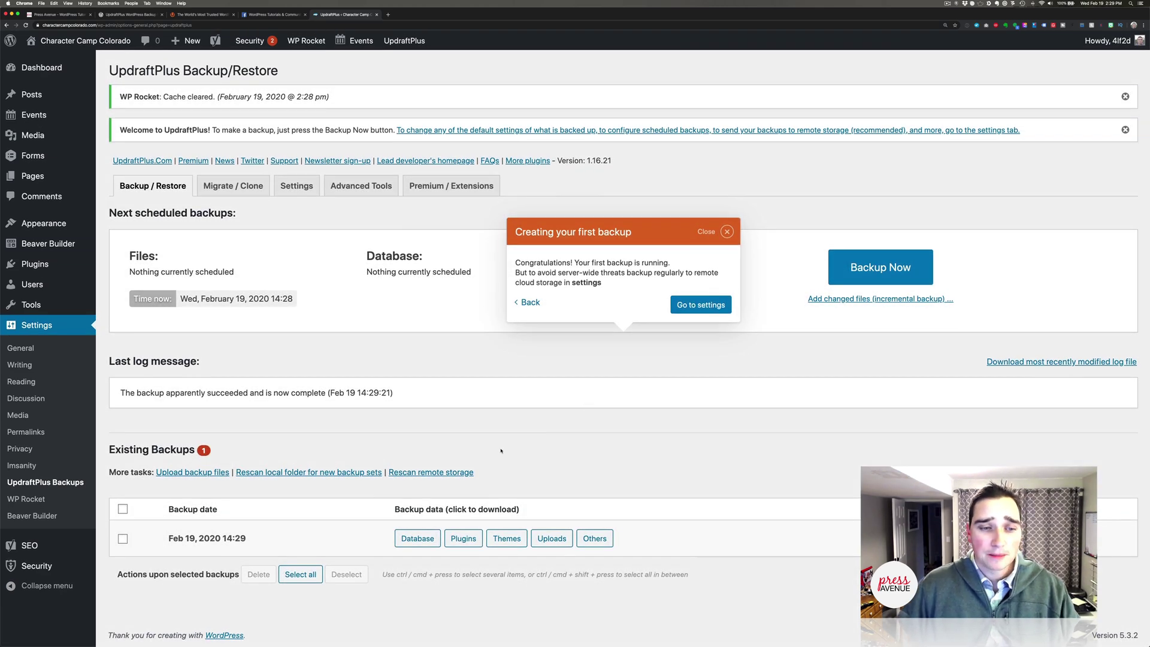
# Download the database and plugins files of the Feb 19, 2020 14:29 backup to the computer.
pyautogui.moveTo(133, 449); pyautogui.dragTo(183, 451)
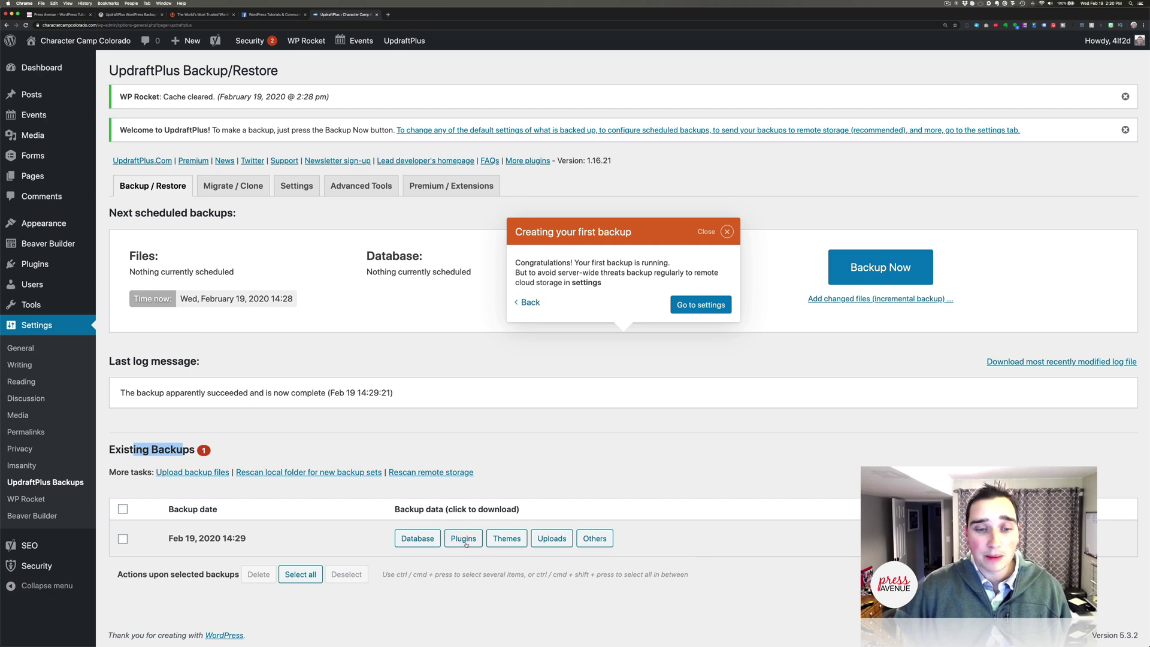
pyautogui.click(417, 539)
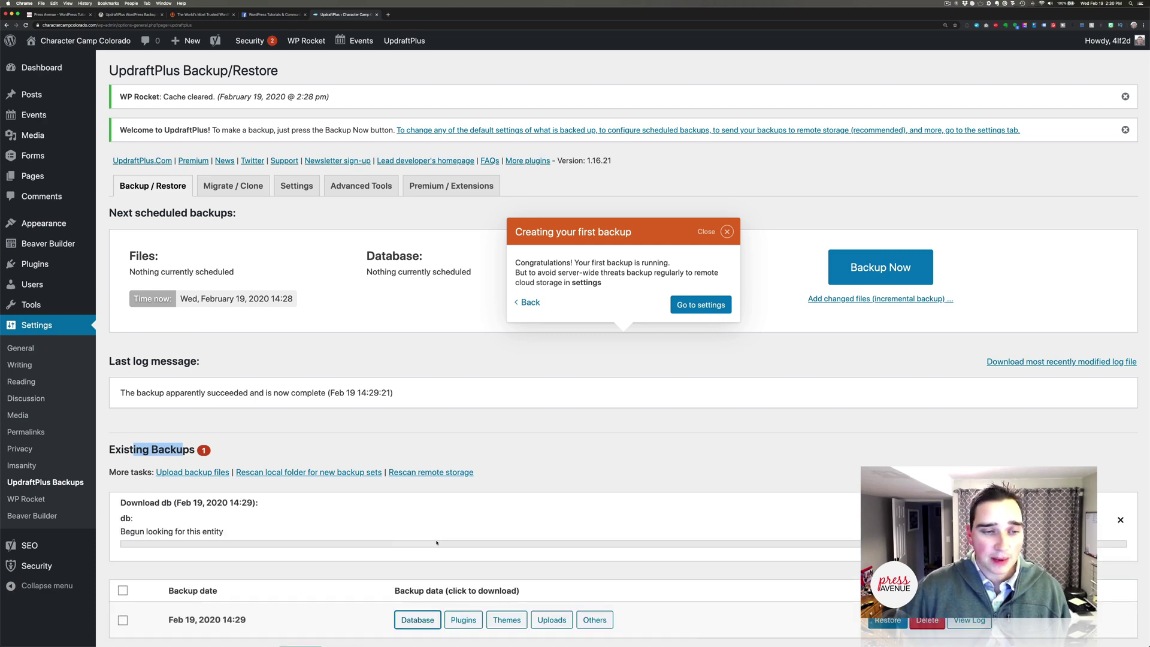
pyautogui.scroll(-2, 437, 543)
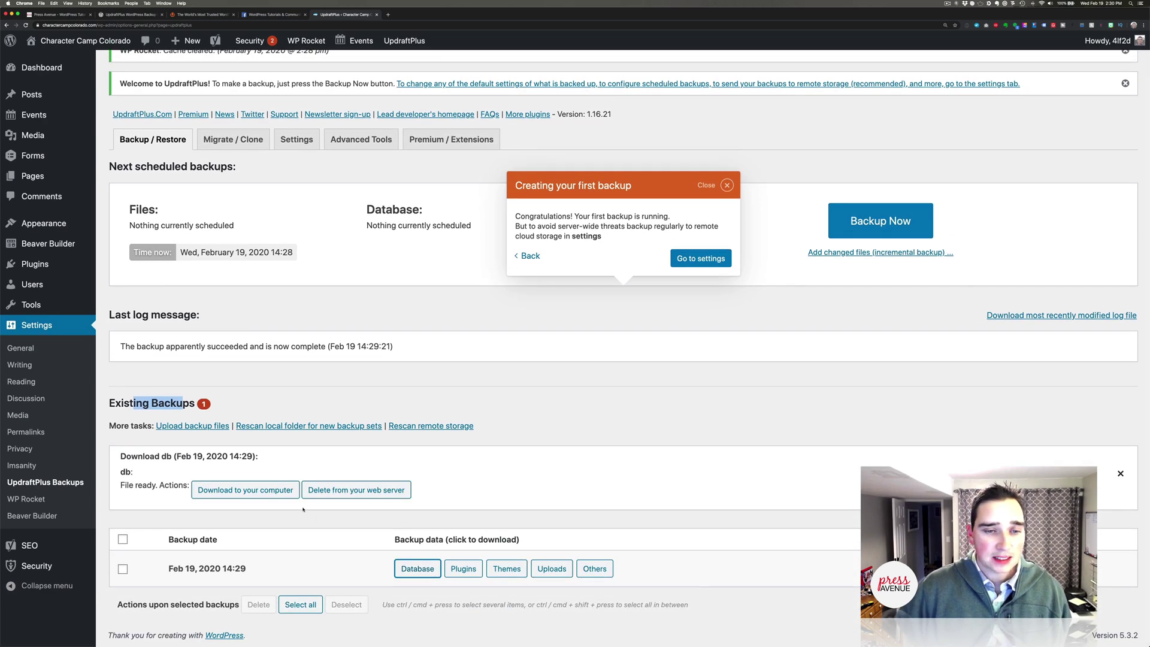
pyautogui.click(263, 490)
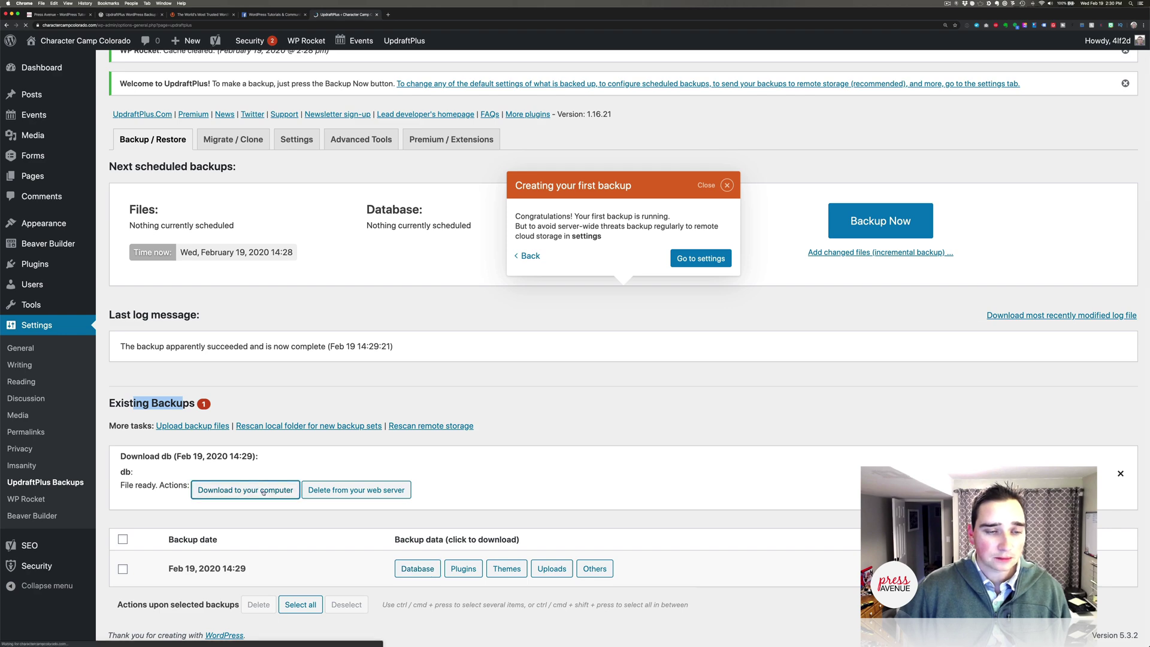
pyautogui.click(464, 564)
pyautogui.scroll(-3, 358, 462)
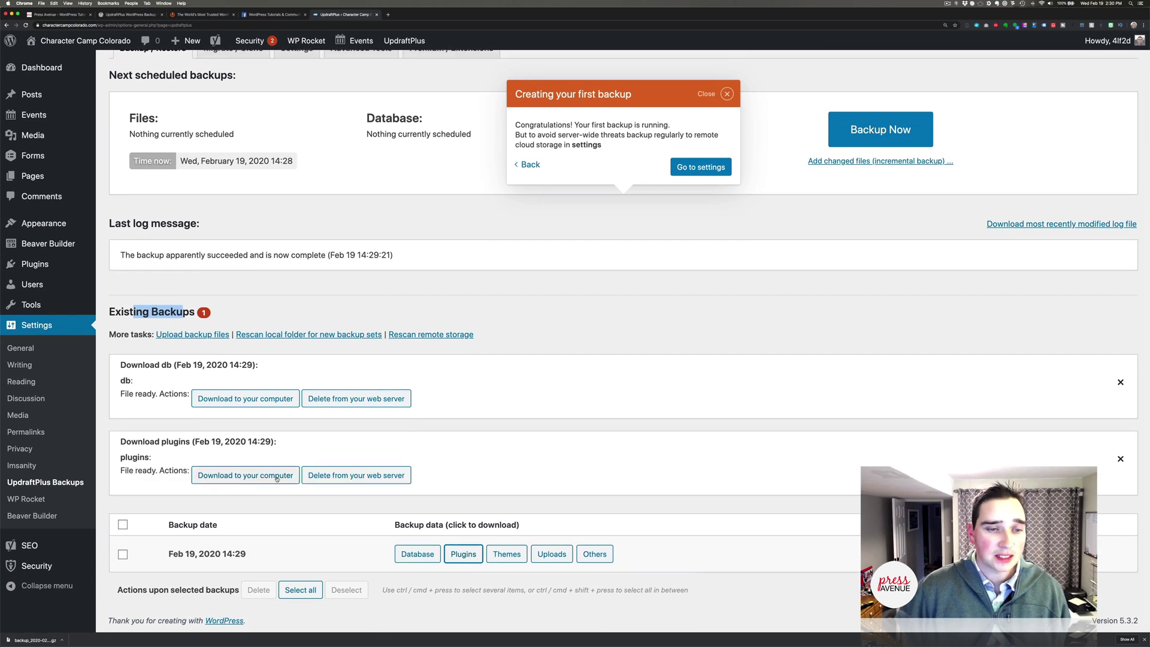
pyautogui.click(274, 476)
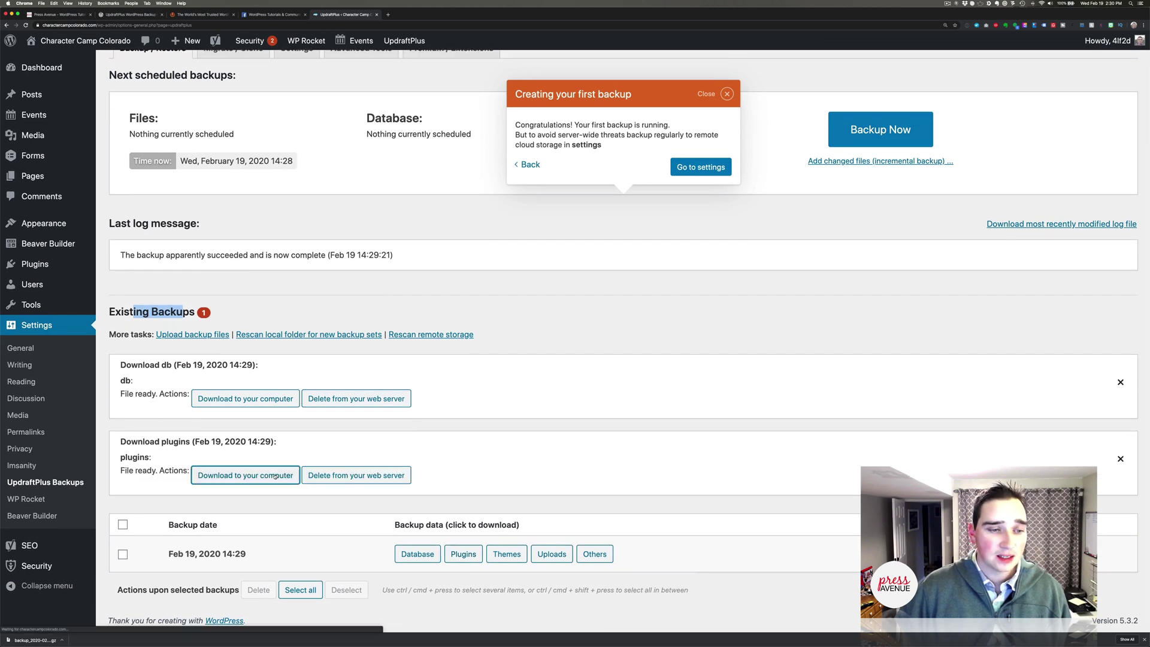
# Download the themes and uploads files of the Feb 19, 2020 14:29 backup to the computer.
pyautogui.click(512, 556)
pyautogui.scroll(-3, 469, 511)
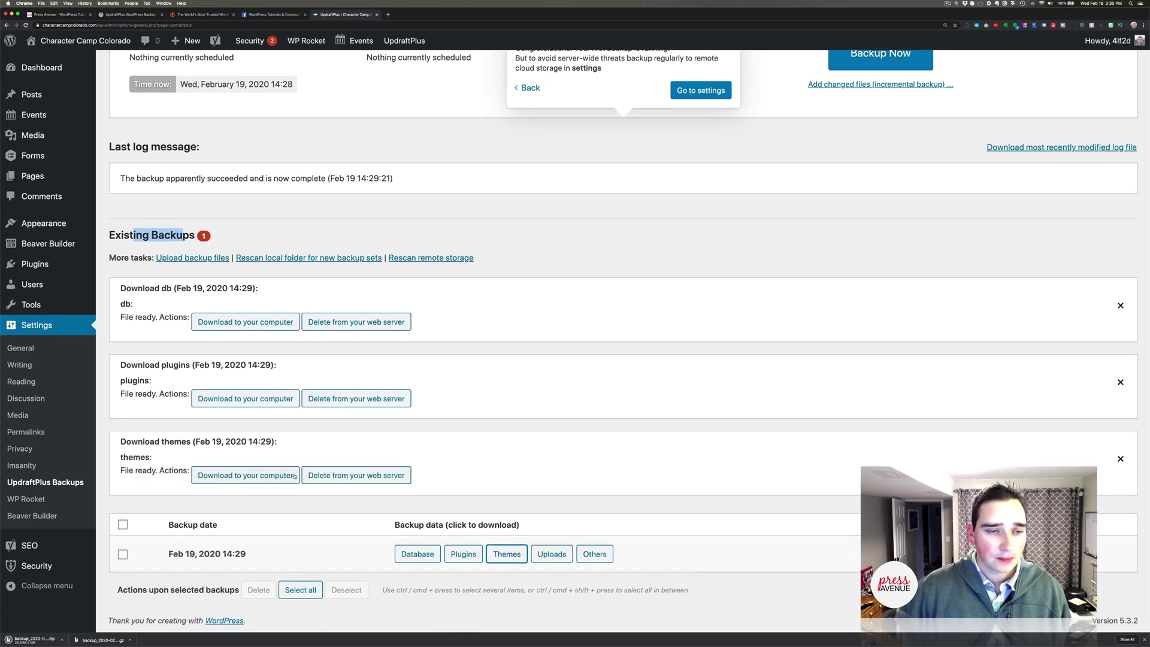
pyautogui.click(270, 476)
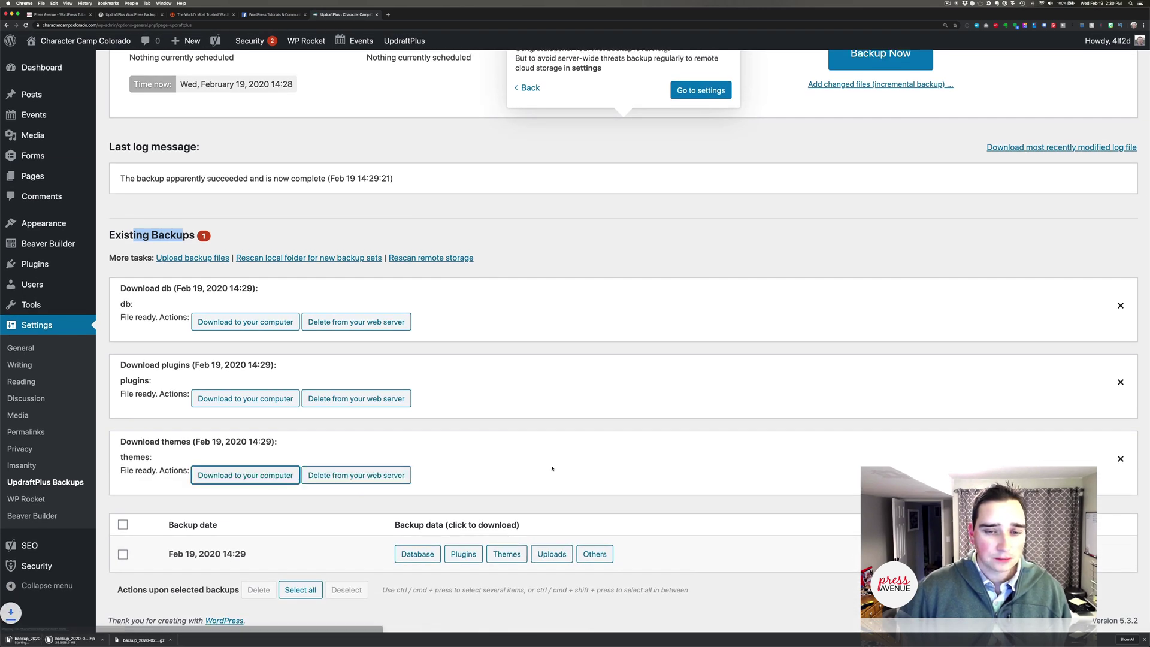
pyautogui.click(552, 553)
pyautogui.scroll(-3, 562, 451)
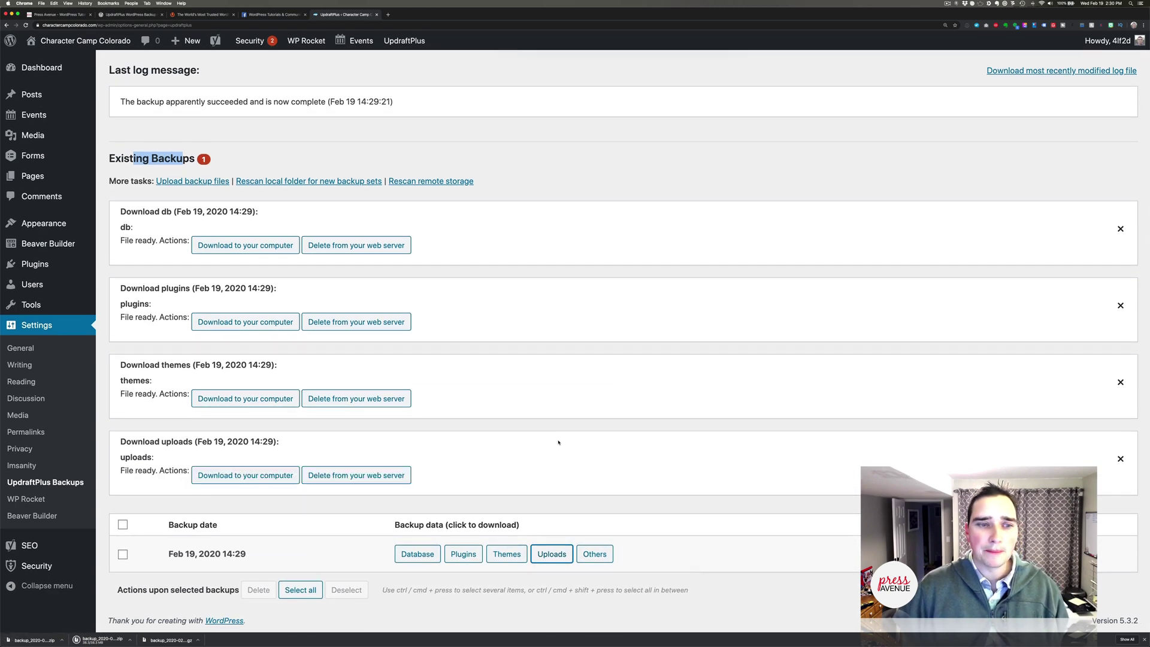
pyautogui.click(243, 473)
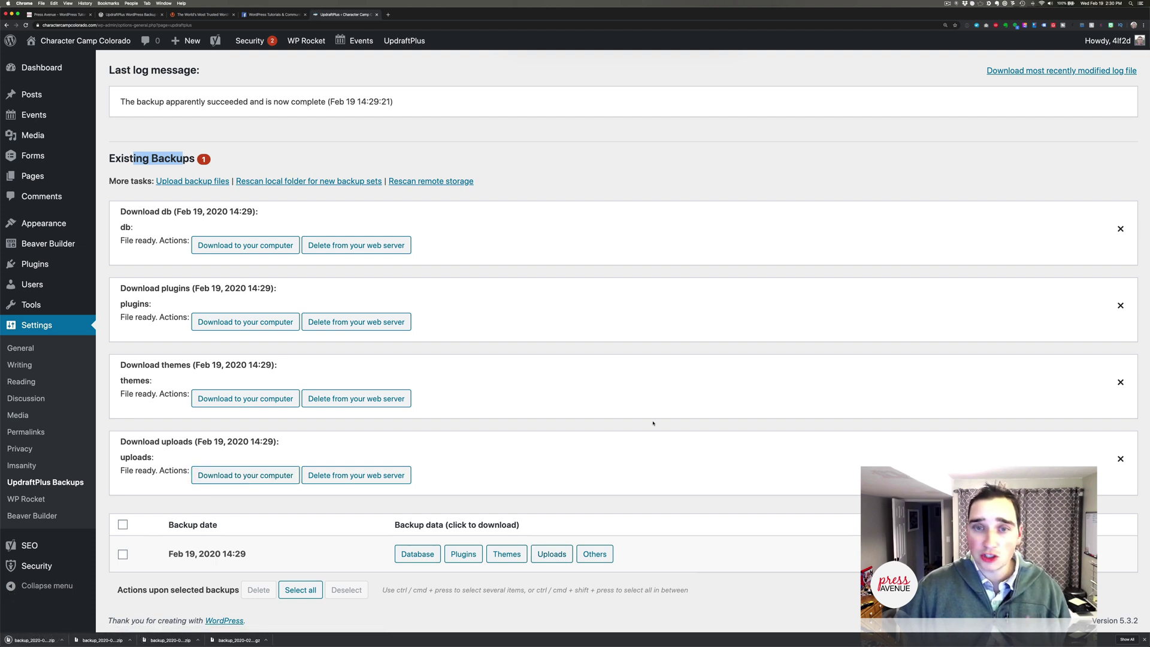
# Download the others file of the Feb 19, 2020 14:29 backup to the computer.
pyautogui.click(599, 554)
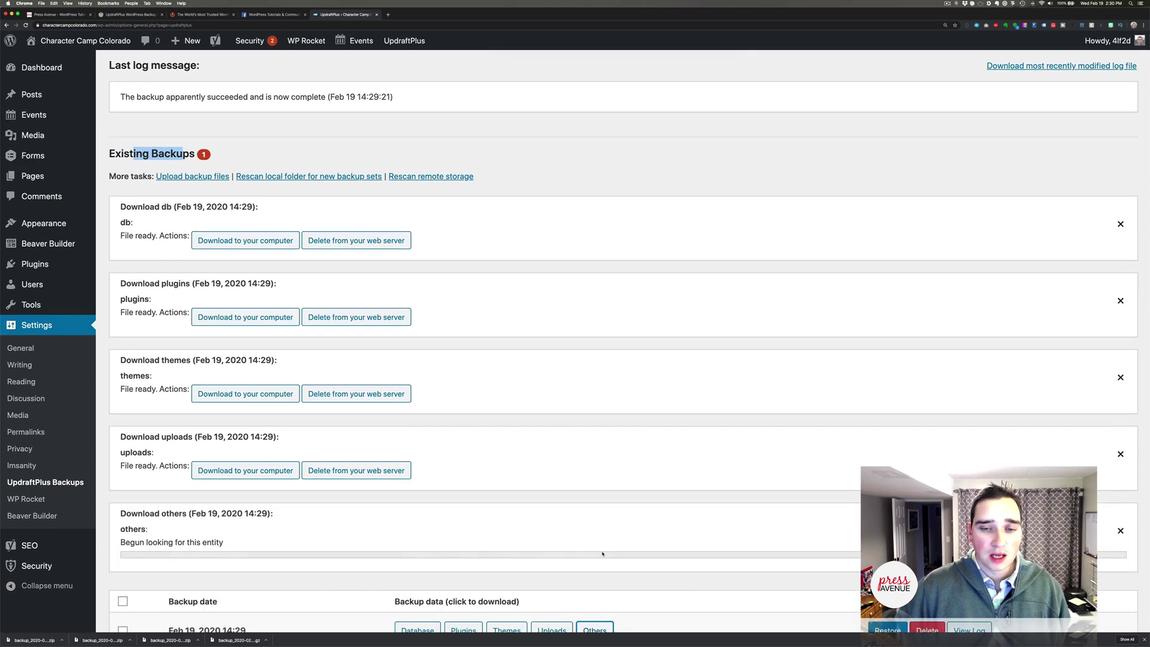
pyautogui.scroll(-3, 550, 476)
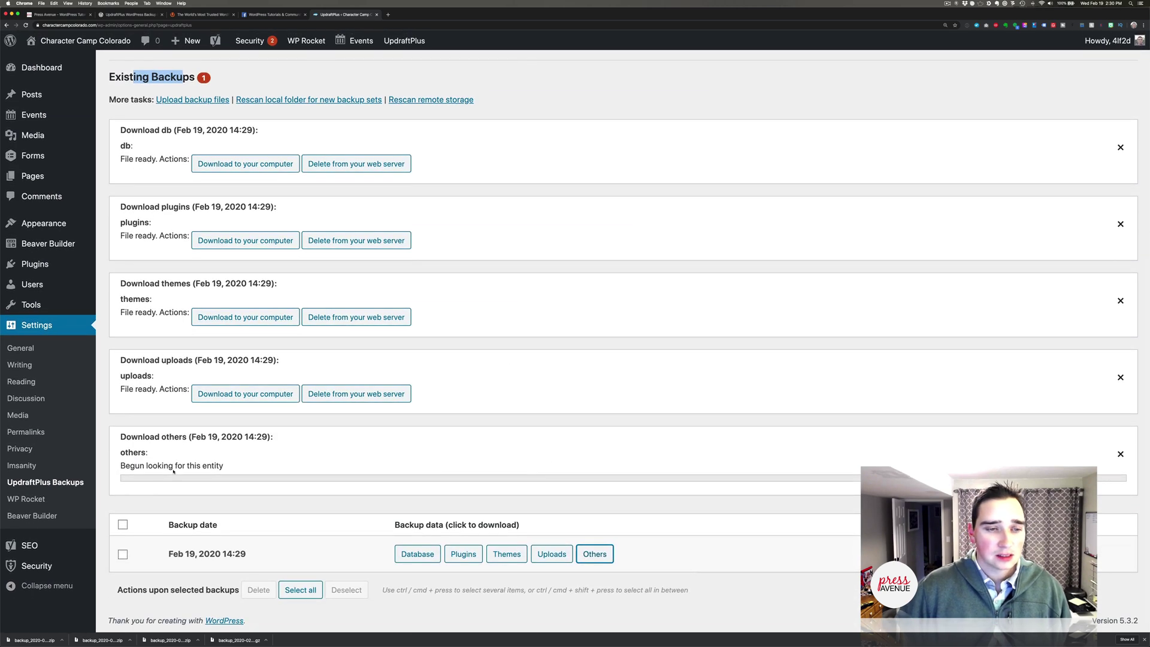
pyautogui.click(232, 474)
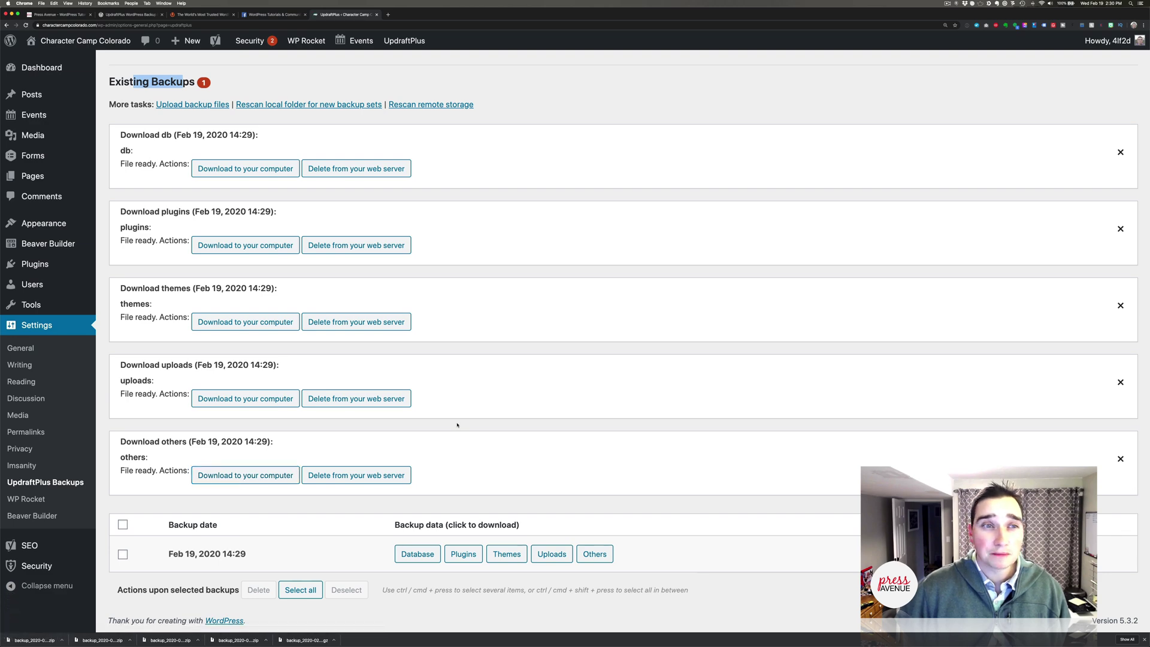
# Delete the Feb 19, 2020 14:29 backup set from UpdraftPlus and dismiss the deletion report.
pyautogui.scroll(6, 457, 424)
pyautogui.scroll(2, 457, 425)
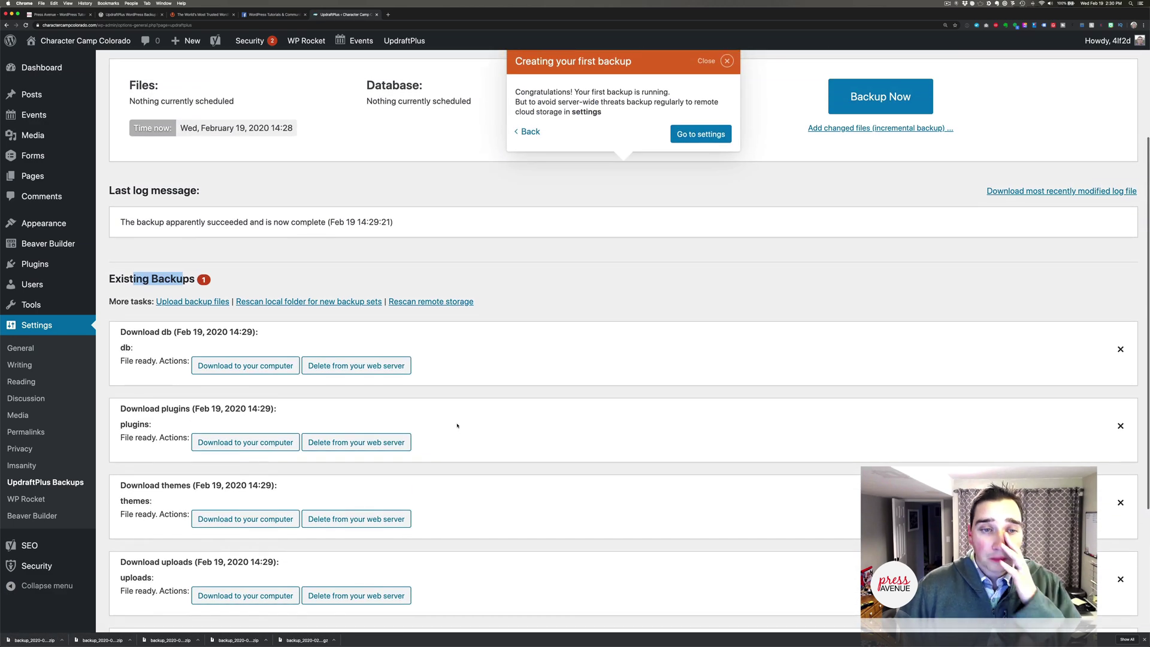
pyautogui.scroll(-8, 457, 425)
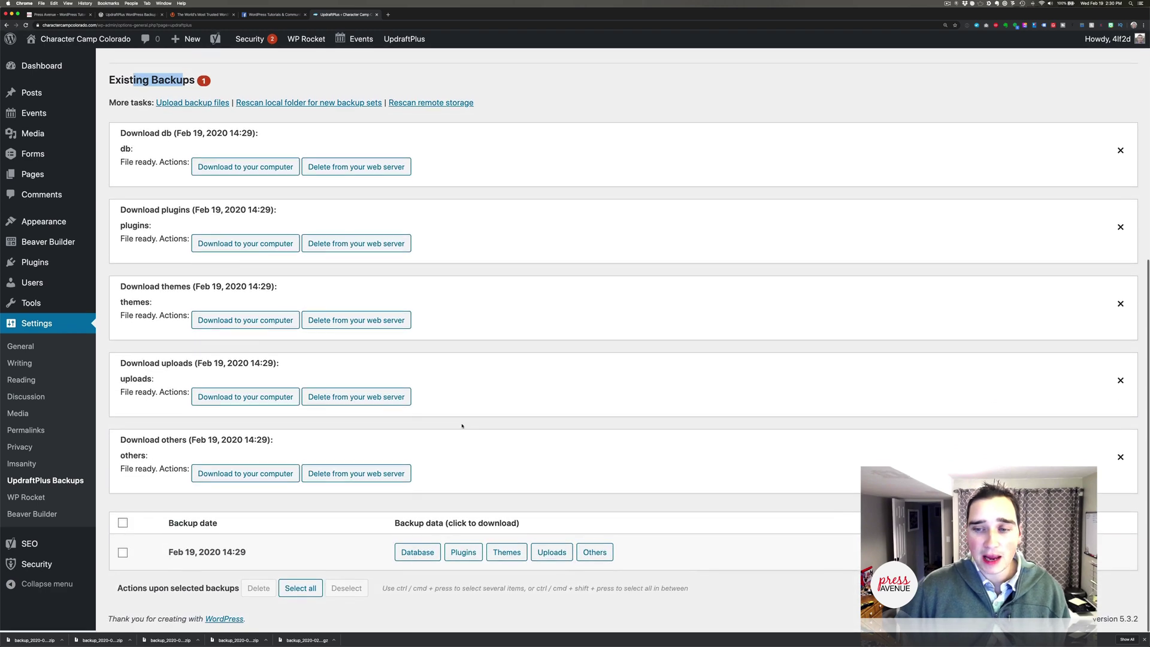
pyautogui.click(1072, 554)
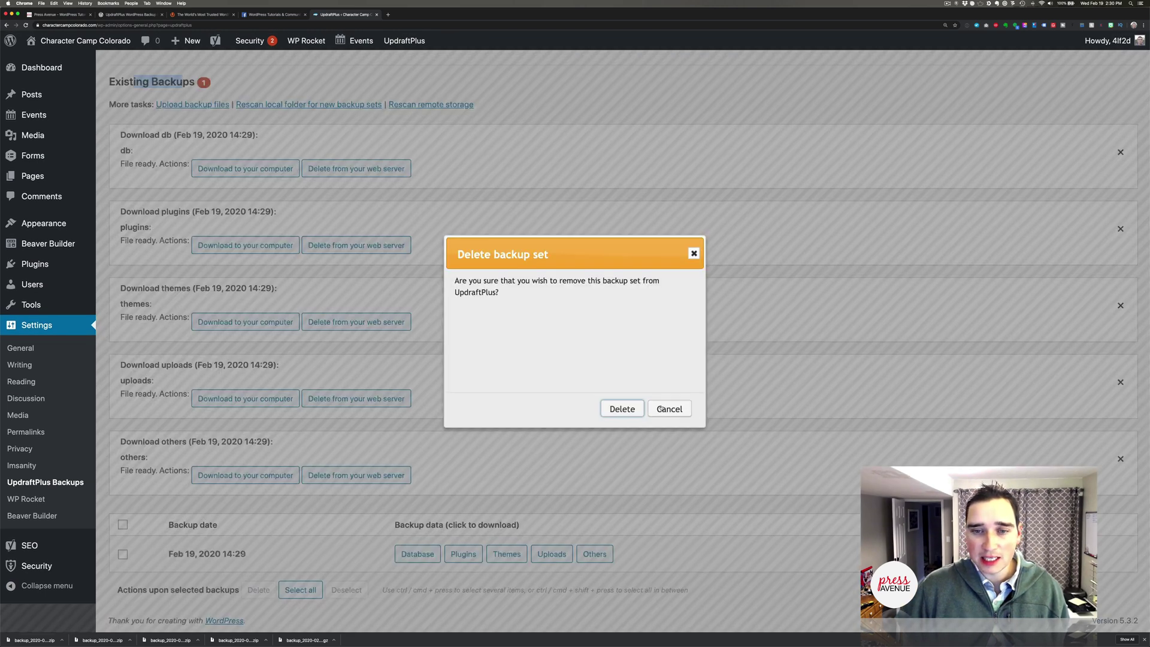
pyautogui.click(622, 408)
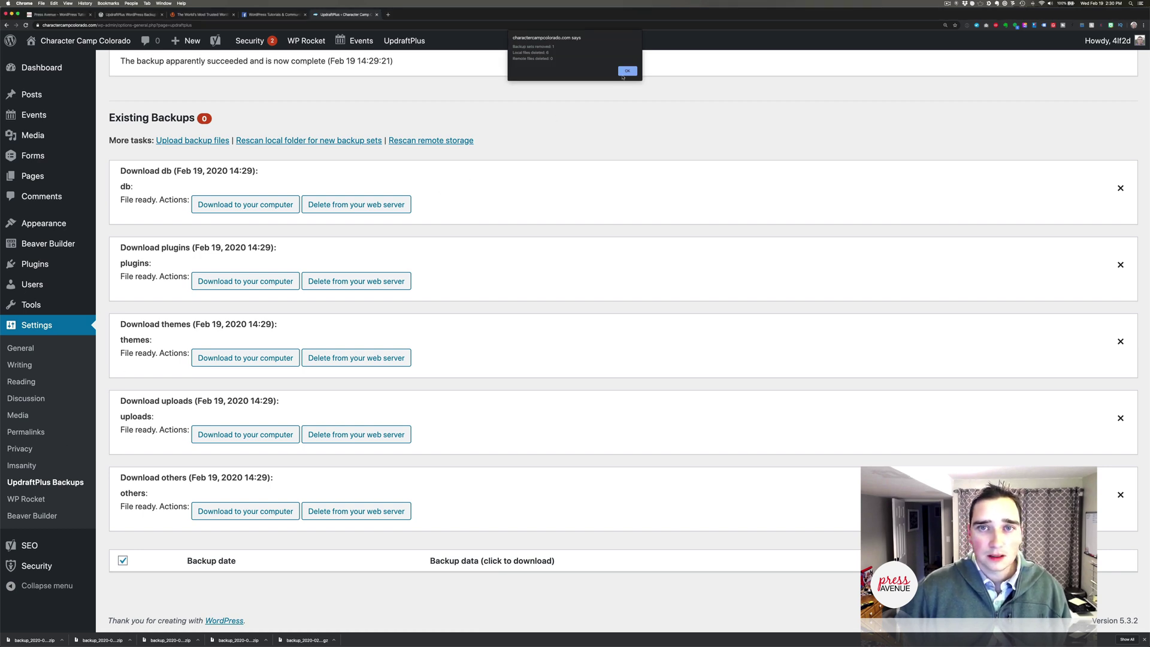
pyautogui.click(623, 76)
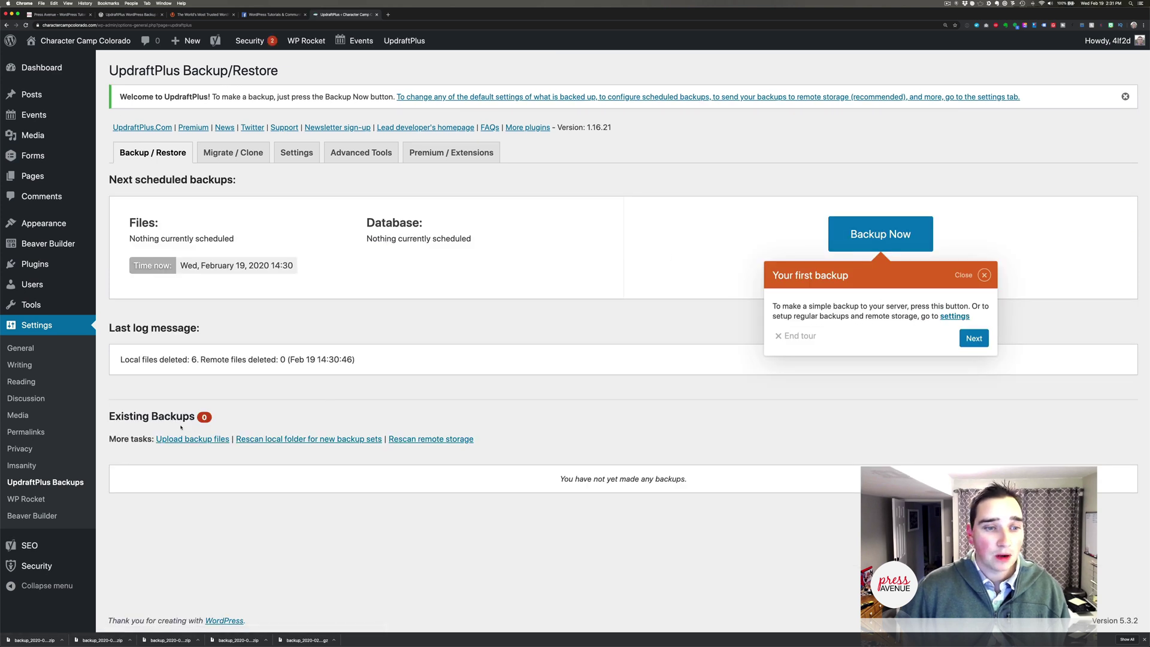
# Open the upload area for backup files under Existing Backups and start choosing files from the computer.
pyautogui.moveTo(128, 415); pyautogui.dragTo(217, 419)
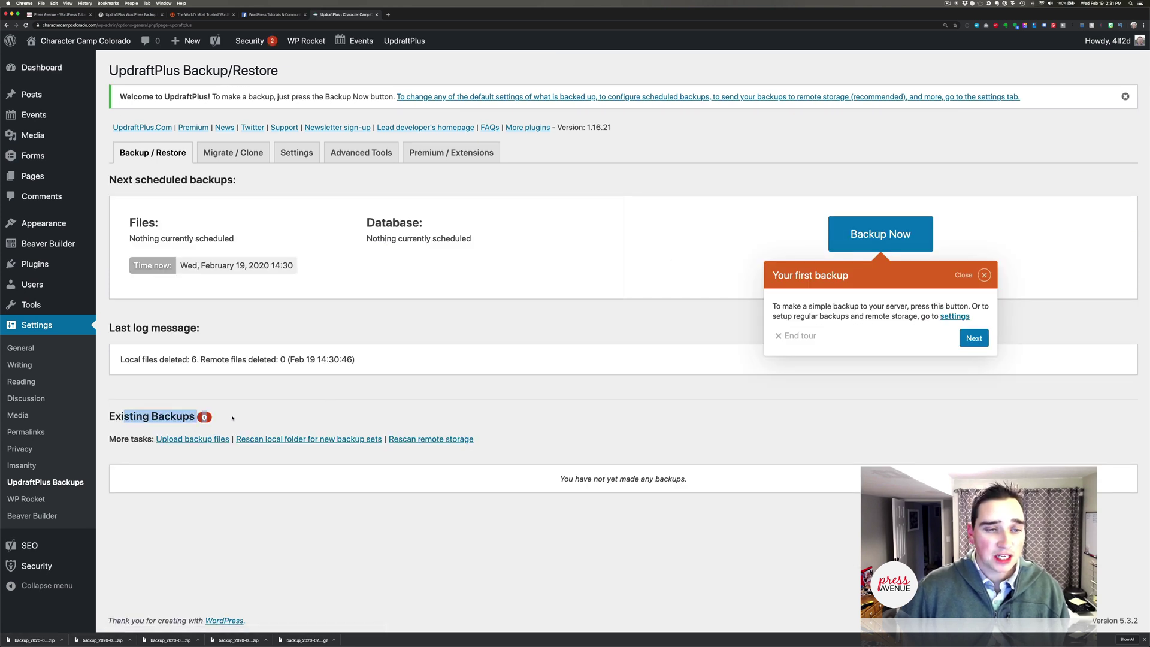
pyautogui.click(232, 418)
pyautogui.moveTo(124, 438); pyautogui.dragTo(232, 439)
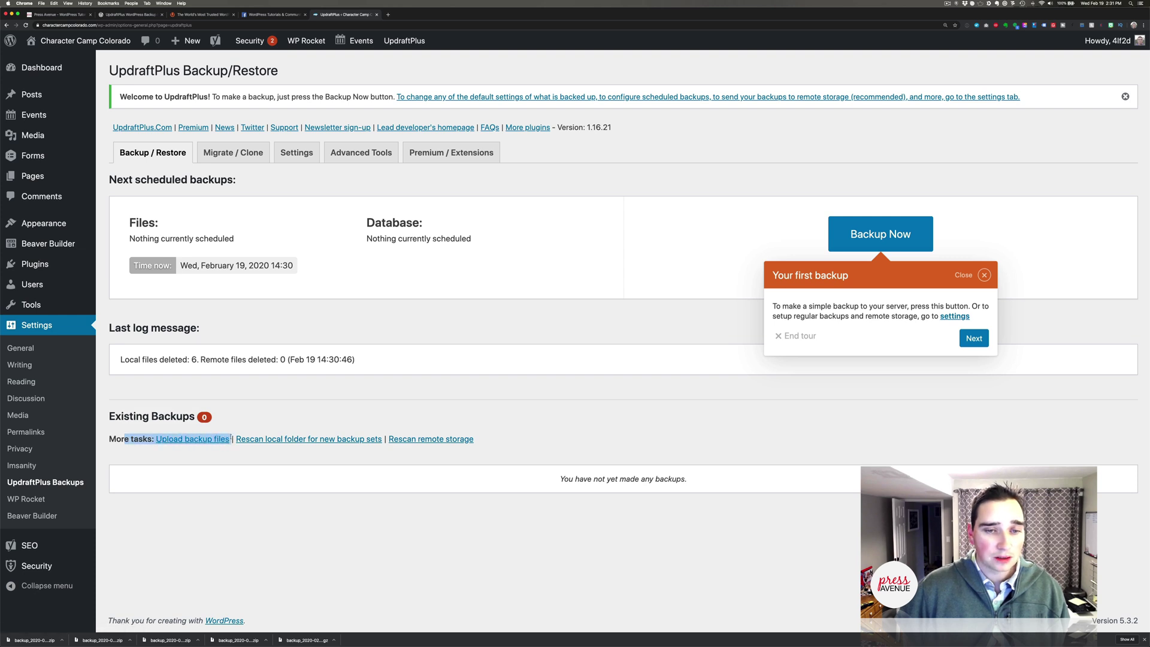
pyautogui.click(191, 439)
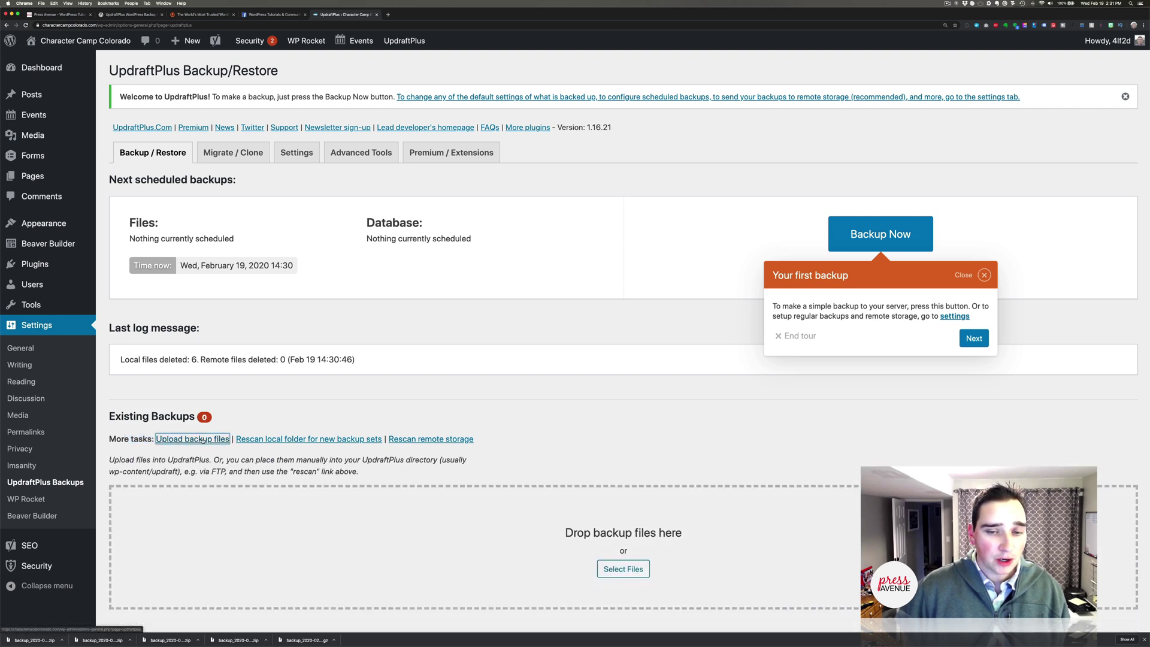
pyautogui.scroll(-3, 374, 422)
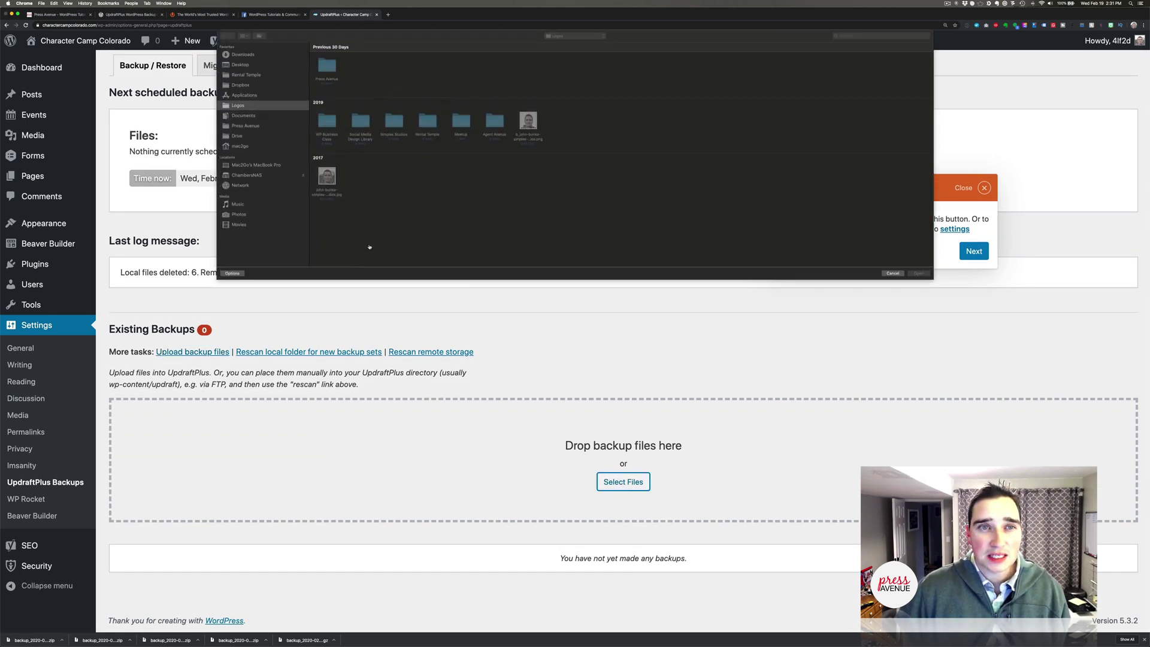
# Upload the five Feb 19, 2020 14:29 backup files (themes, plugins, db, others and uploads) from the Downloads folder.
pyautogui.click(241, 56)
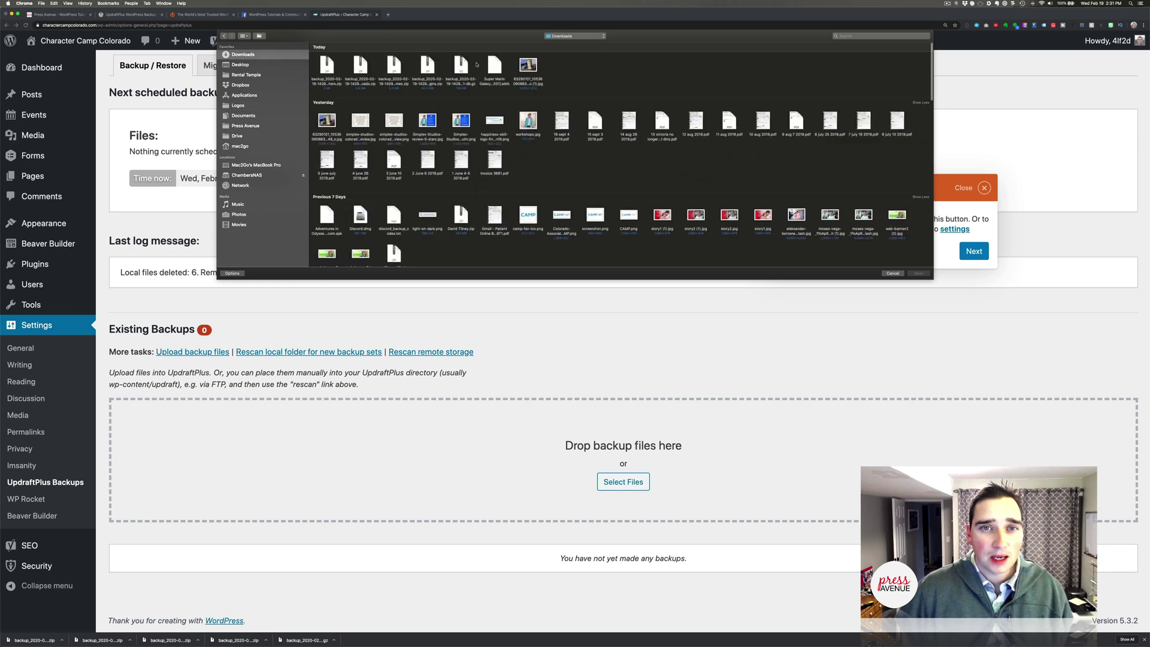
pyautogui.click(393, 66)
pyautogui.keyDown('shift'); pyautogui.click(461, 66); pyautogui.keyUp('shift')
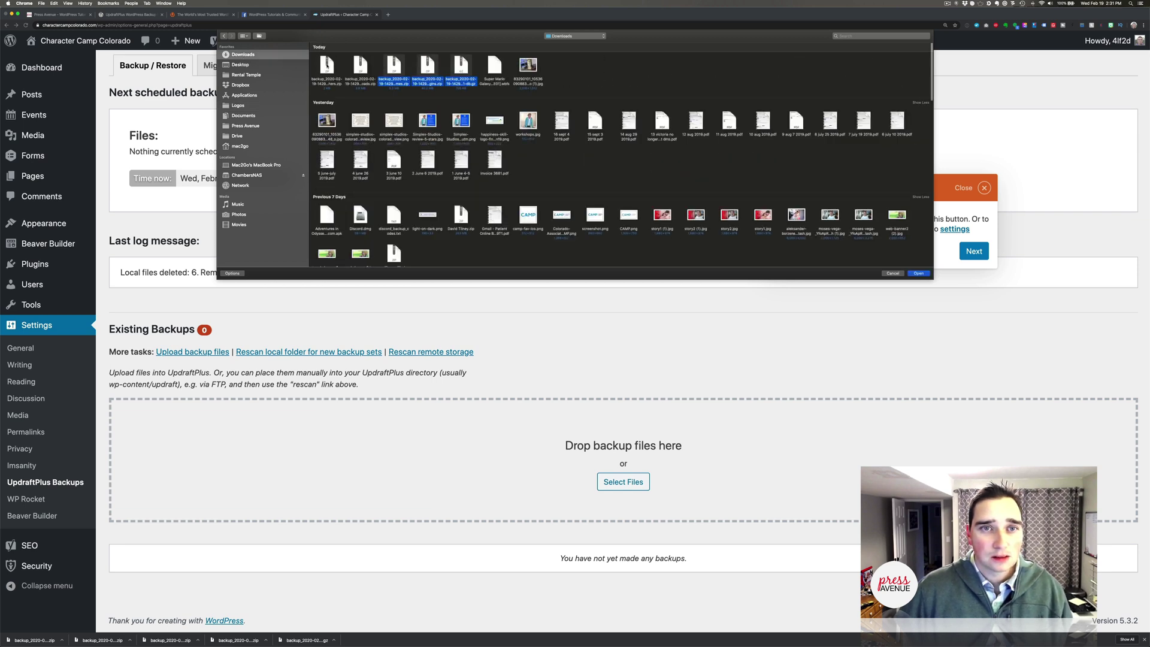
pyautogui.keyDown('super'); pyautogui.click(326, 65); pyautogui.keyUp('super')
pyautogui.keyDown('super'); pyautogui.click(359, 67); pyautogui.keyUp('super')
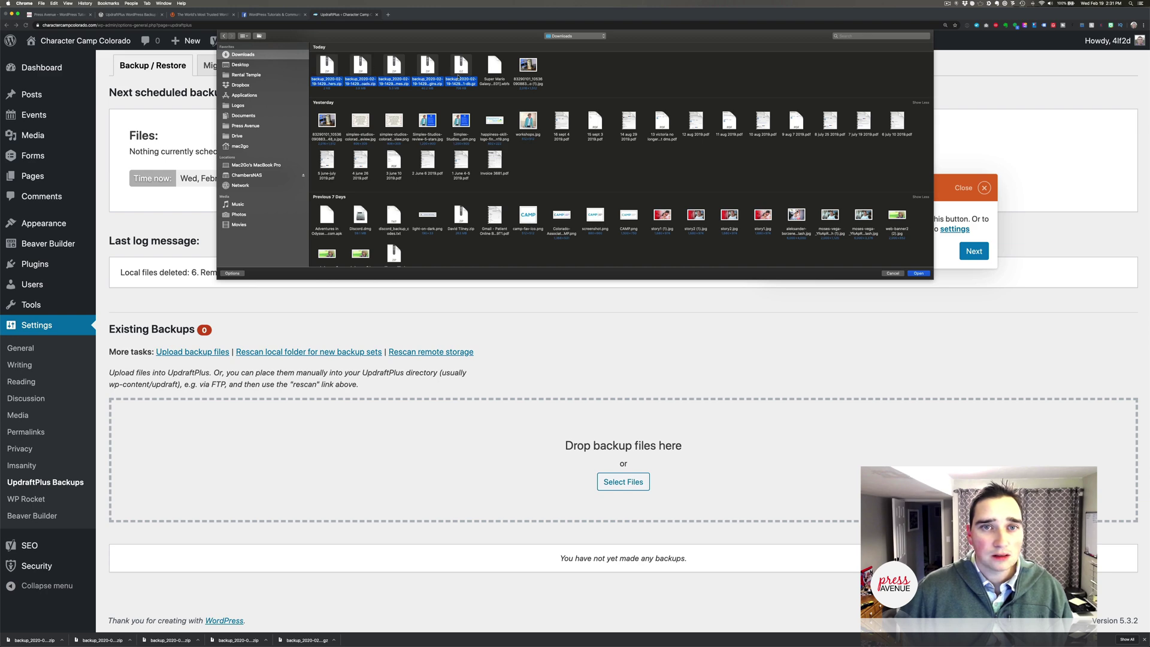
pyautogui.click(919, 274)
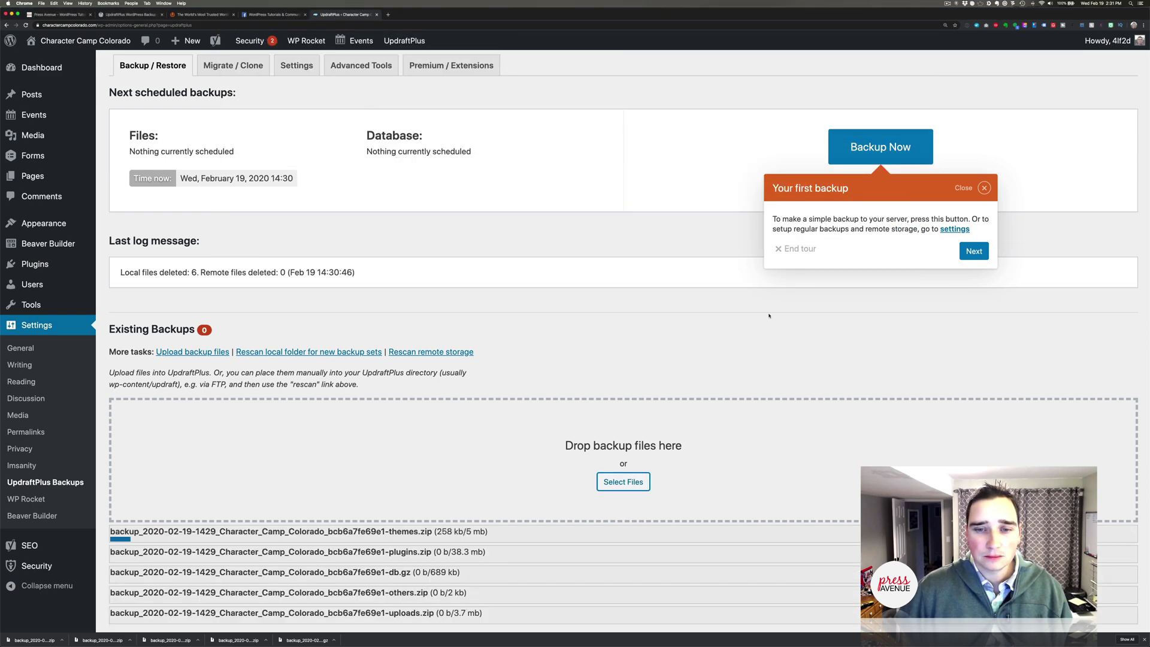
pyautogui.scroll(-3, 605, 337)
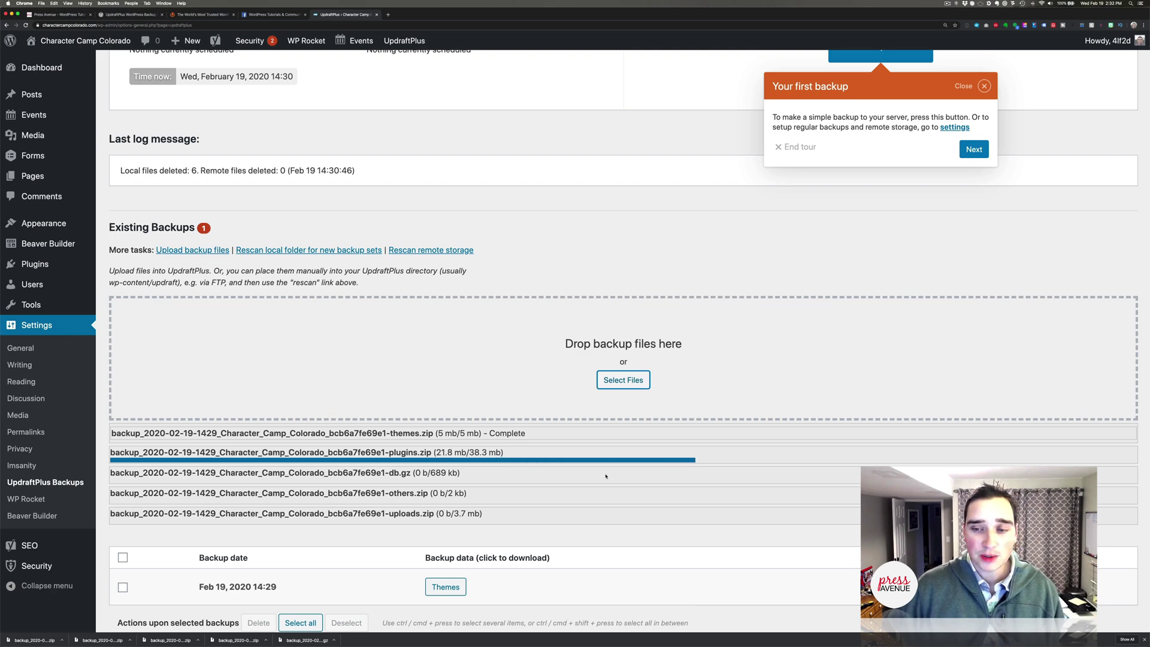
pyautogui.scroll(-2, 599, 473)
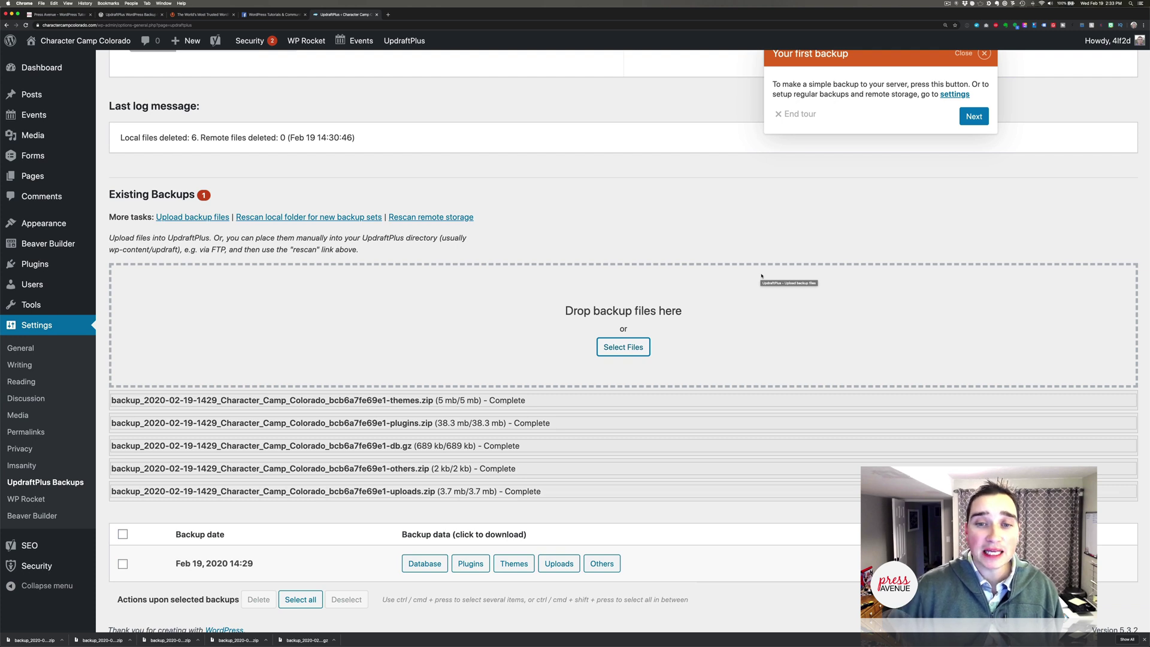
# Start a restore of the Feb 19, 2020 14:29 backup and select the Plugins, Themes, Uploads, Others and Database components.
pyautogui.scroll(-1, 539, 473)
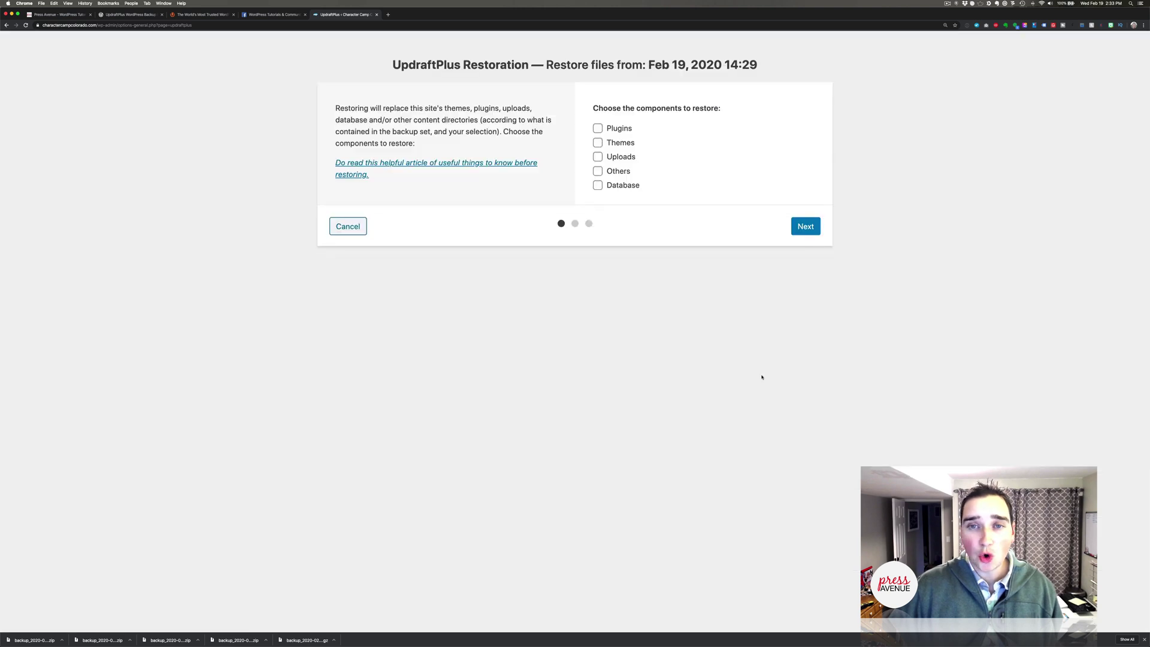
pyautogui.moveTo(358, 108); pyautogui.dragTo(446, 108)
pyautogui.moveTo(457, 109); pyautogui.dragTo(495, 139)
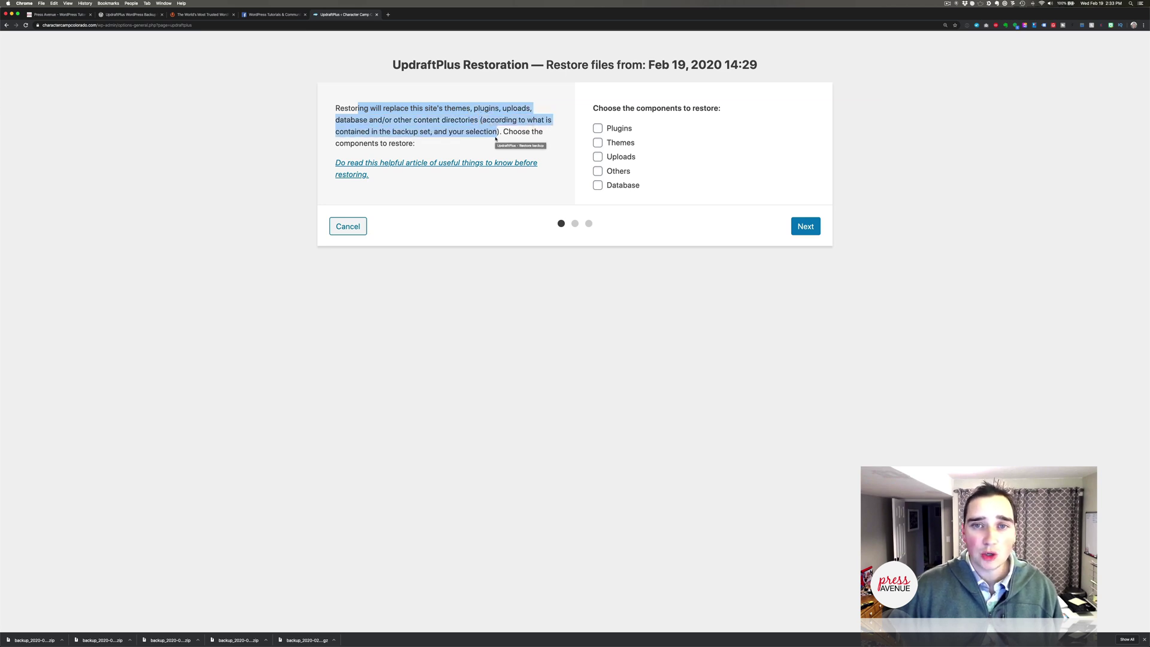
pyautogui.click(598, 129)
pyautogui.click(597, 144)
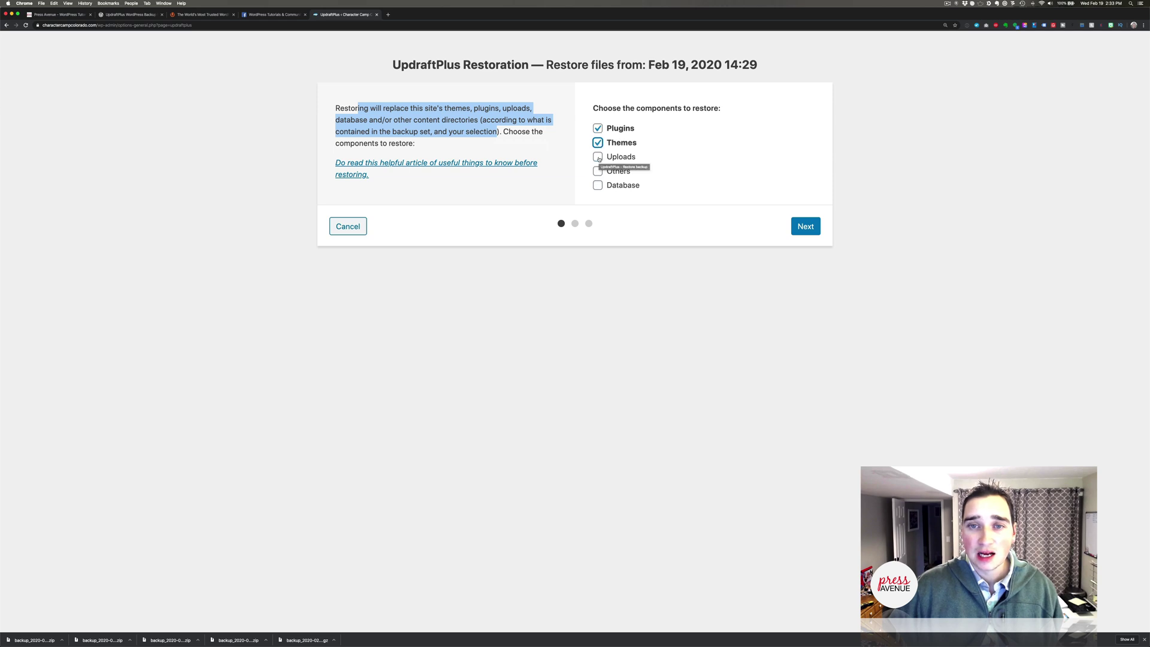
pyautogui.click(598, 157)
pyautogui.click(598, 172)
pyautogui.click(598, 185)
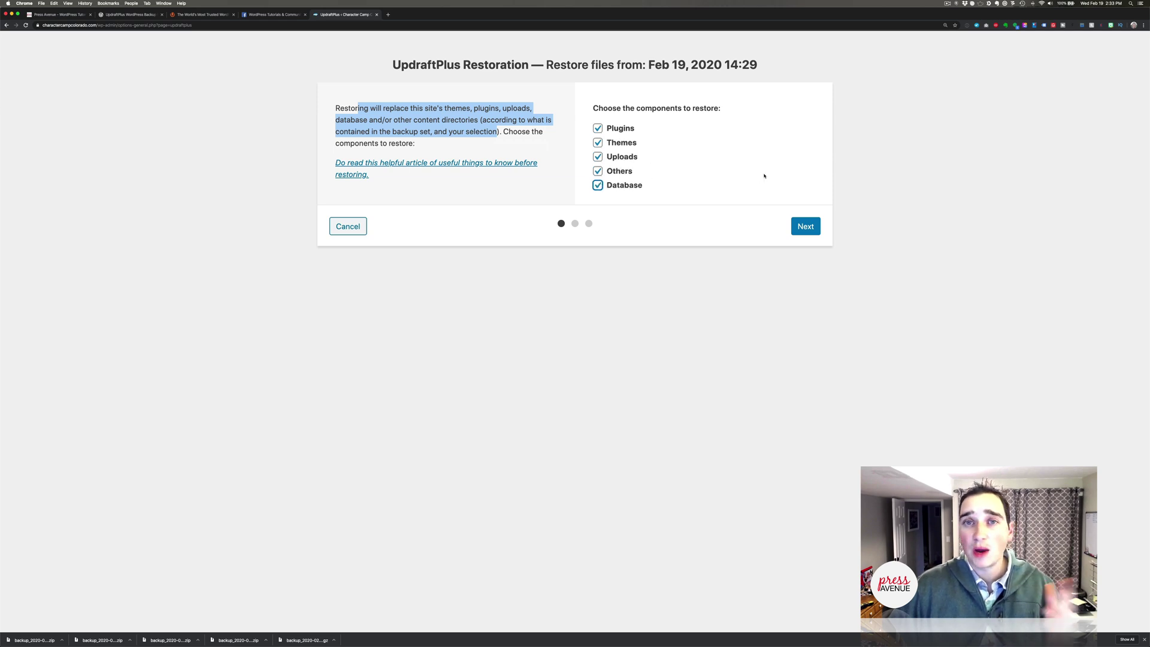
# Prepare the backup files for the selected components and run the restore.
pyautogui.click(804, 226)
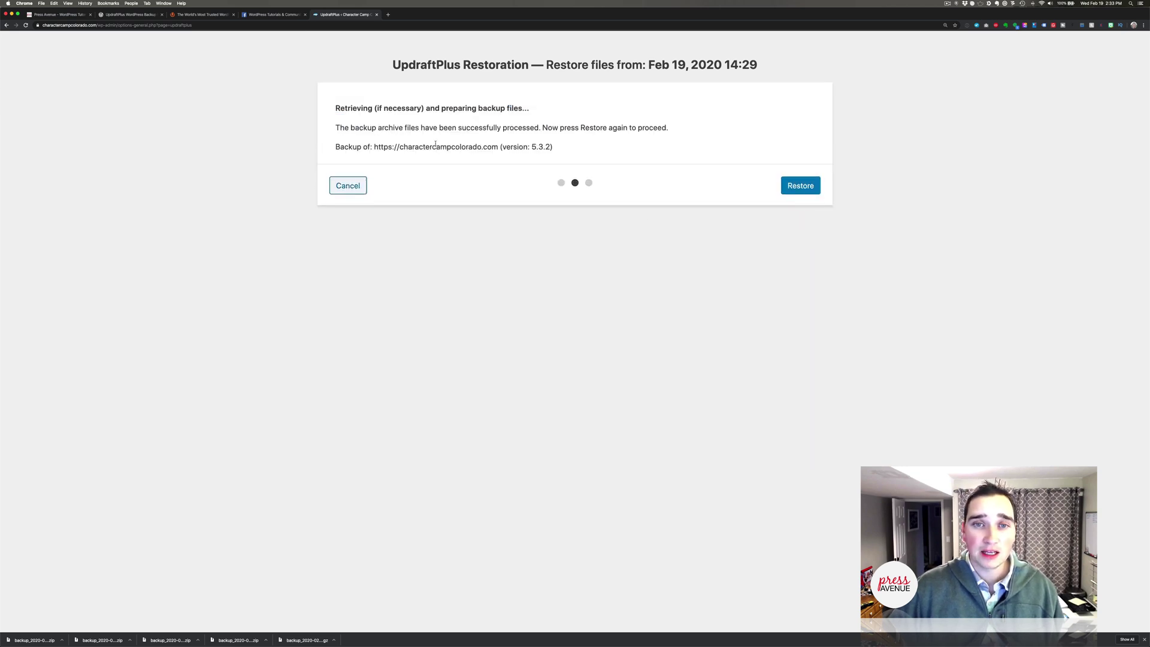
pyautogui.moveTo(363, 127); pyautogui.dragTo(661, 127)
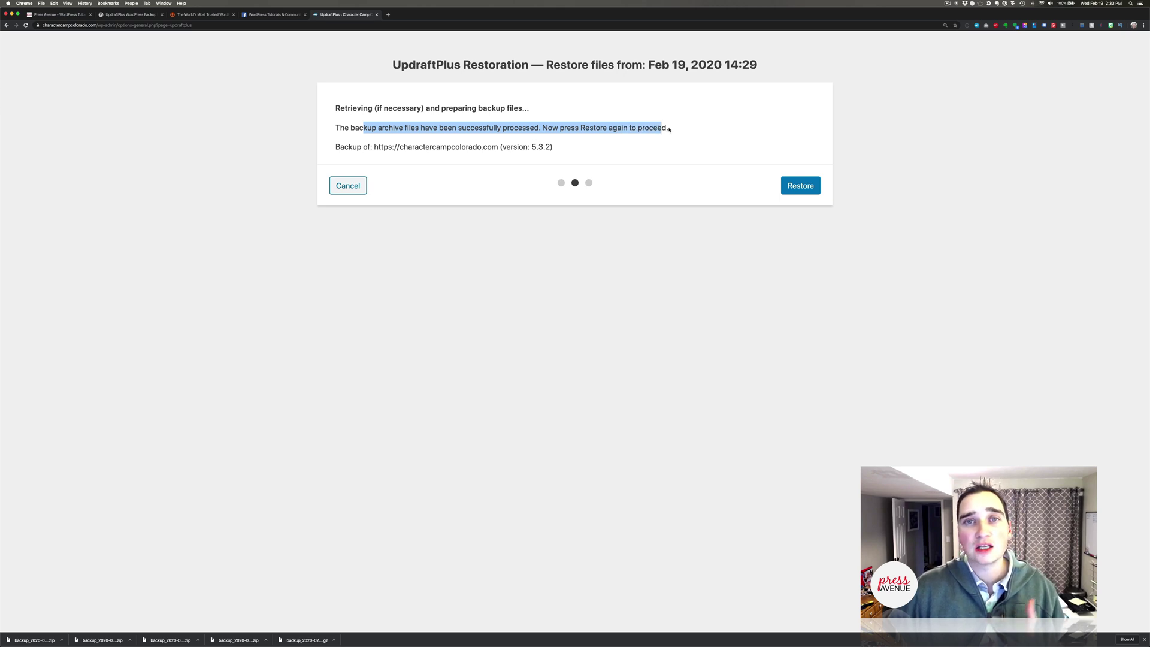
pyautogui.click(800, 185)
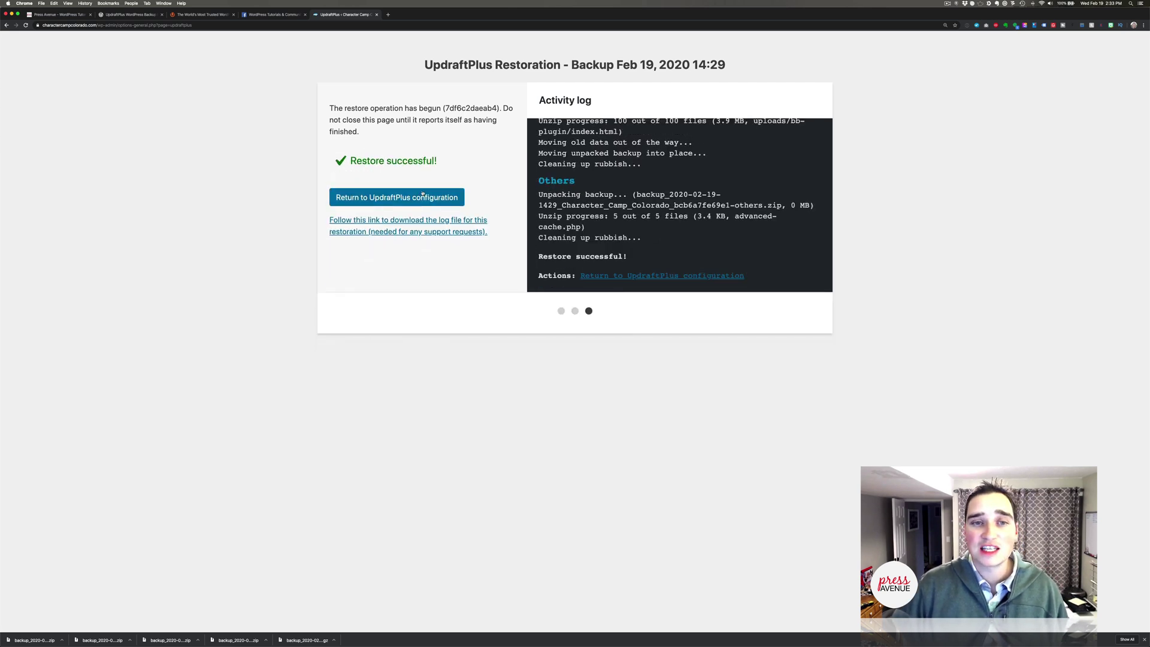
# Review the restoration's activity log from its beginning and open the downloadable log file in a separate browser tab.
pyautogui.scroll(5, 689, 212)
pyautogui.scroll(10, 689, 212)
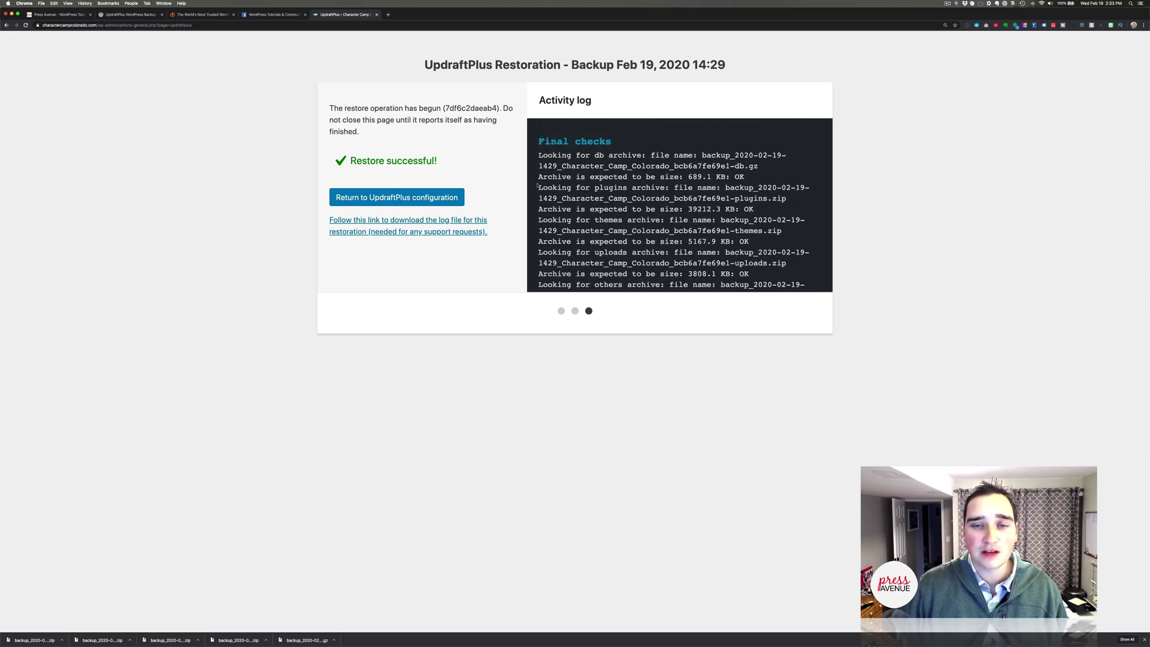
pyautogui.click(466, 224)
pyautogui.click(346, 16)
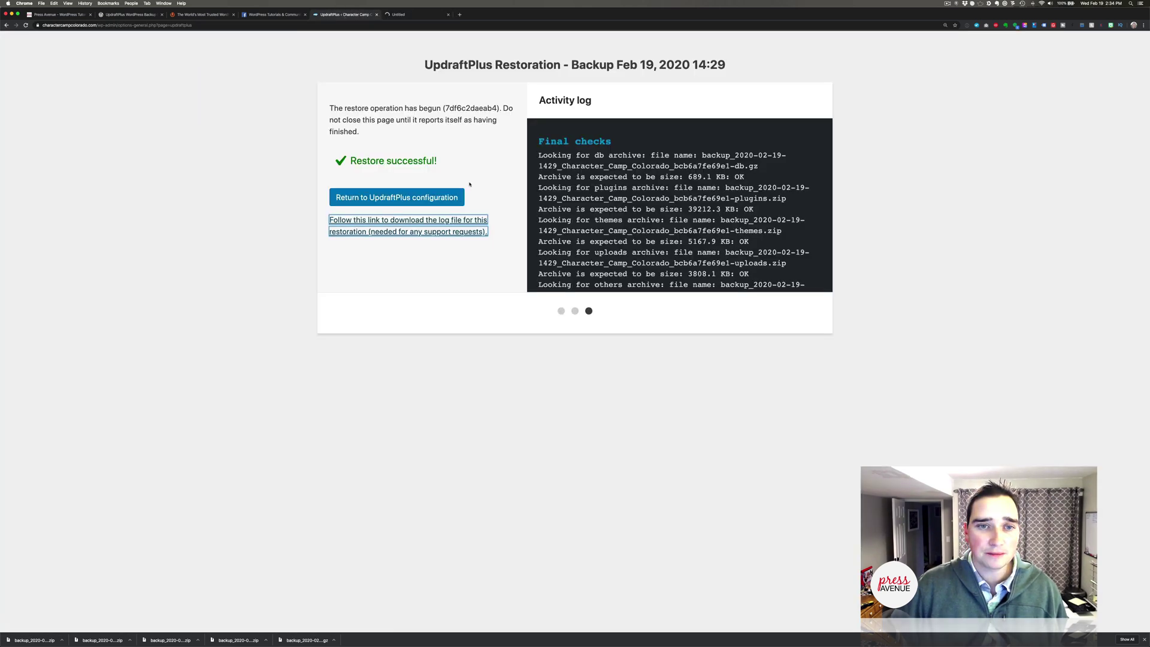
# Return to the UpdraftPlus configuration and view the Migrate / Clone options.
pyautogui.click(458, 198)
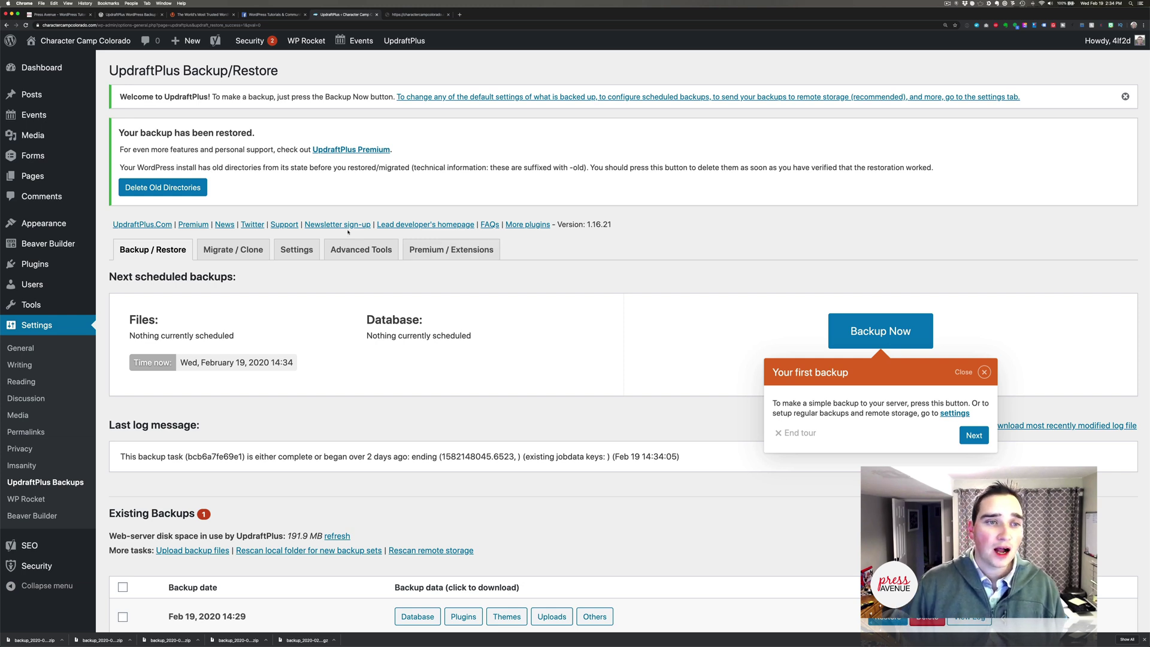
pyautogui.scroll(-2, 348, 232)
pyautogui.click(234, 193)
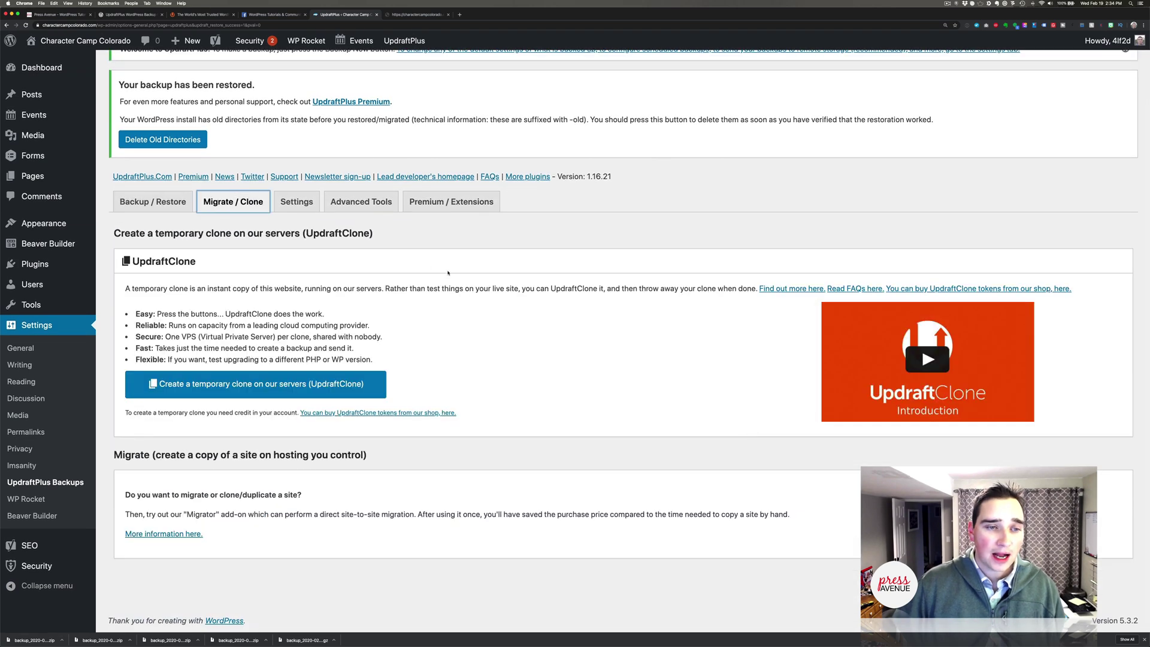